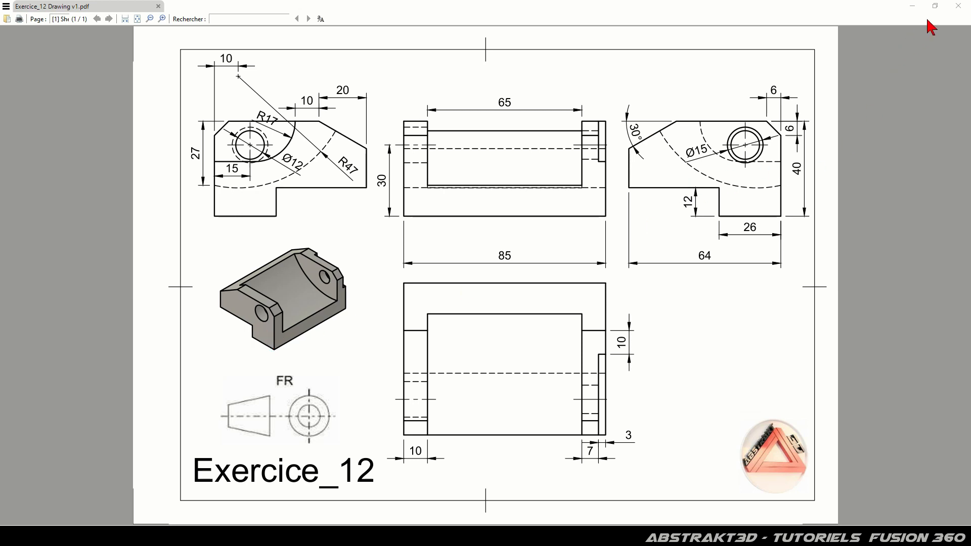
# Step: Shrink the PDF drawing window, switch to Fusion 360 and start a sketch on the front plane
pyautogui.click(934, 6)
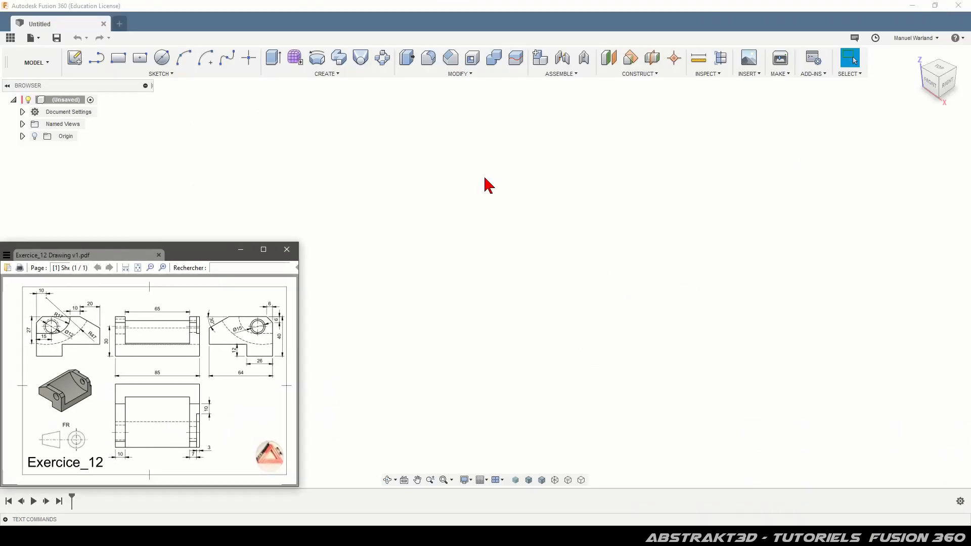
pyautogui.click(76, 59)
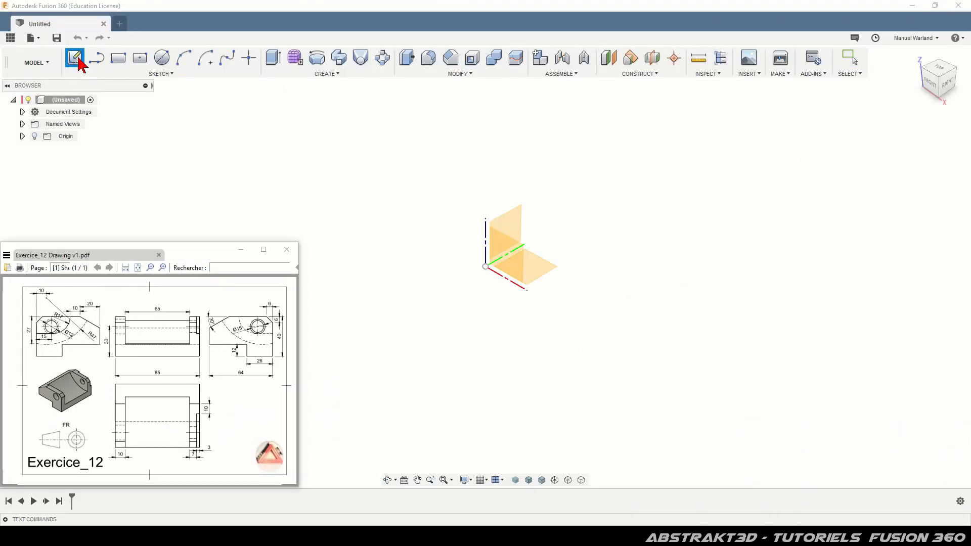
pyautogui.click(518, 249)
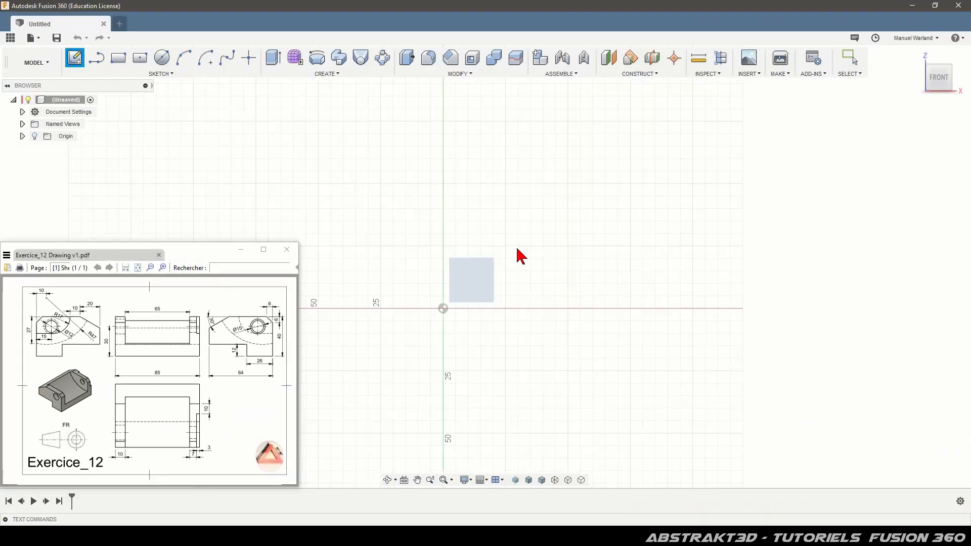
pyautogui.click(418, 480)
pyautogui.moveTo(451, 314)
pyautogui.mouseDown()
pyautogui.moveTo(472, 332)
pyautogui.moveTo(597, 366)
pyautogui.mouseUp()
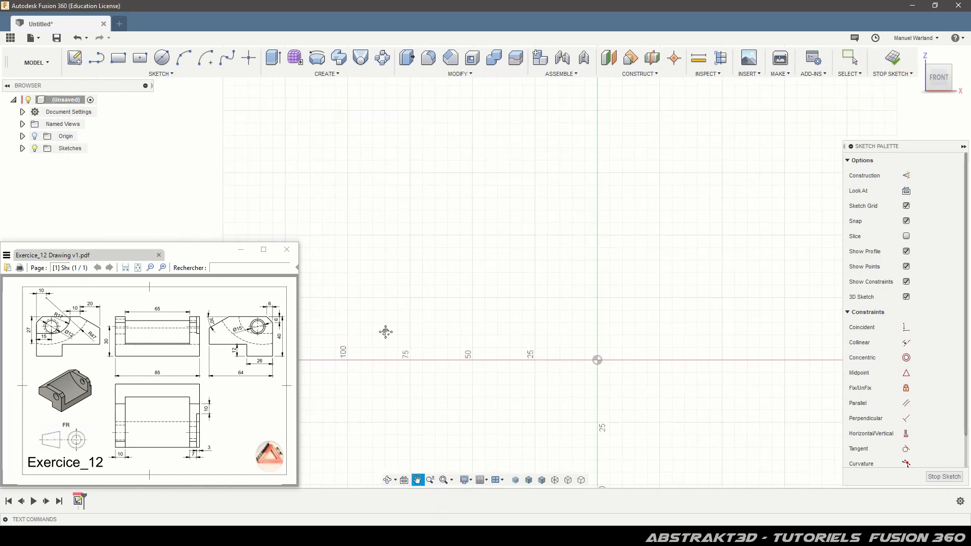
# Step: Draw a 12 mm vertical line upward from the origin
pyautogui.click(101, 61)
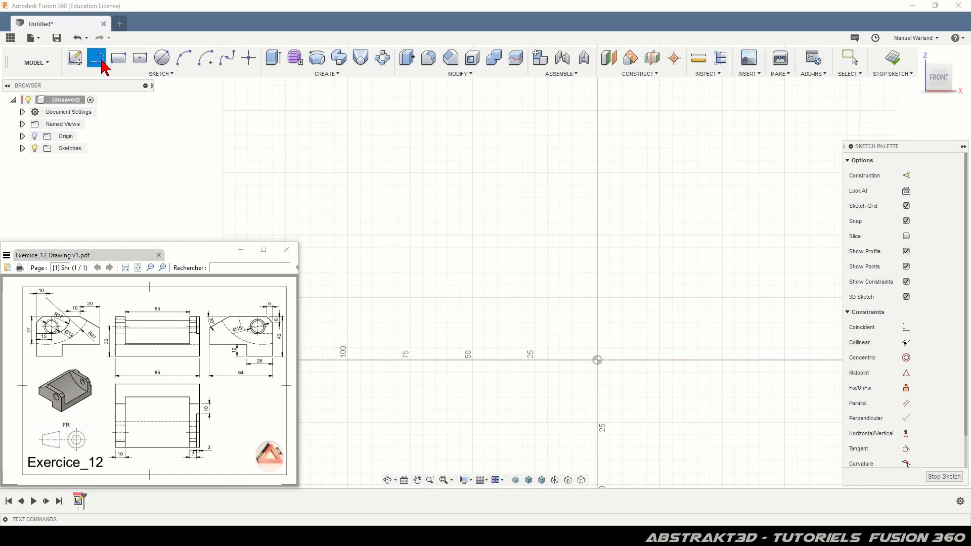
pyautogui.click(598, 360)
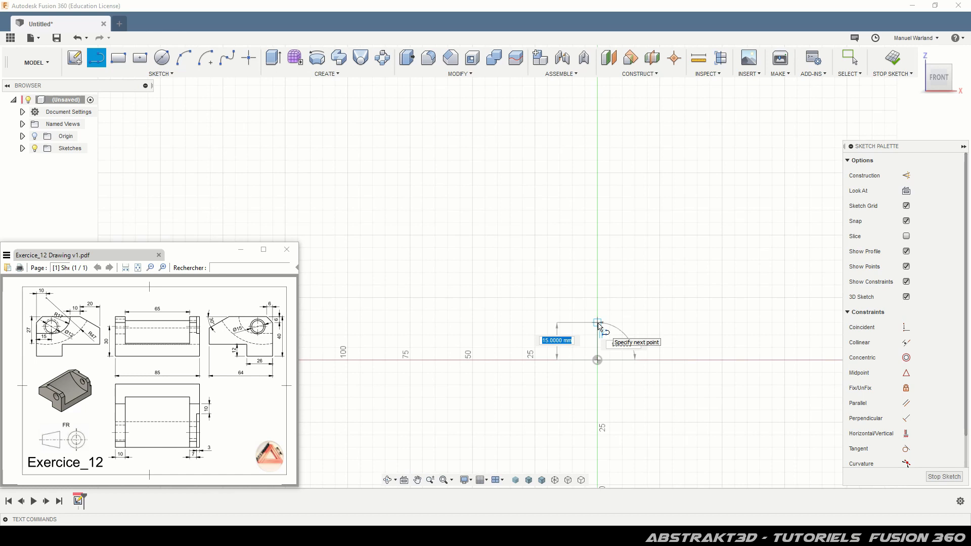
pyautogui.write('12')
pyautogui.press('Return')
pyautogui.press('Escape')
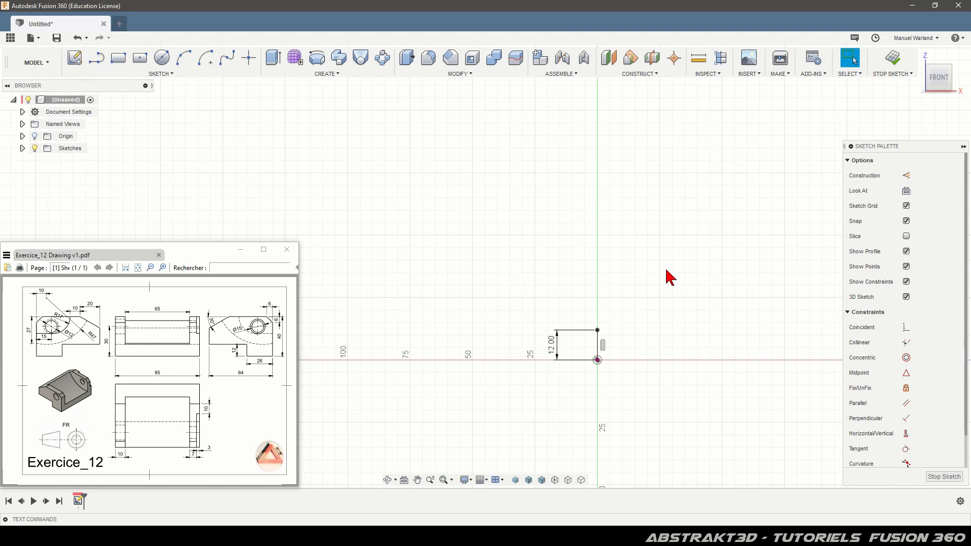
# Step: Draw a 26 mm horizontal line from the origin in the positive X direction
pyautogui.press('l')
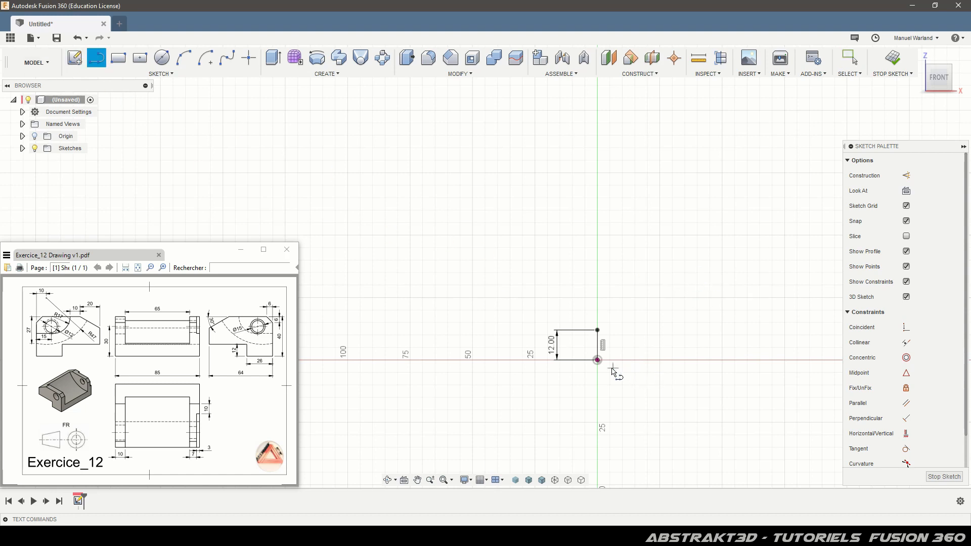
pyautogui.click(598, 360)
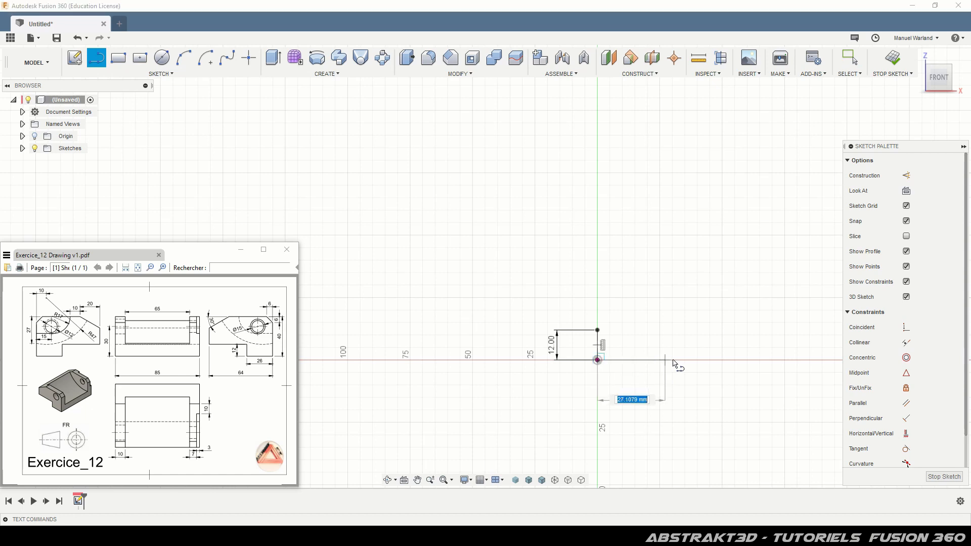
pyautogui.write('26')
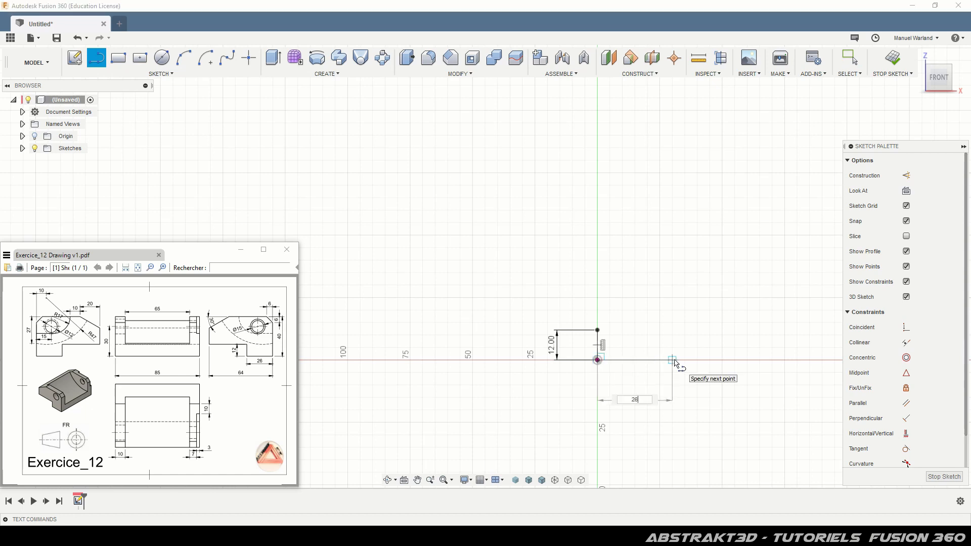
pyautogui.press('Return')
pyautogui.press('Escape')
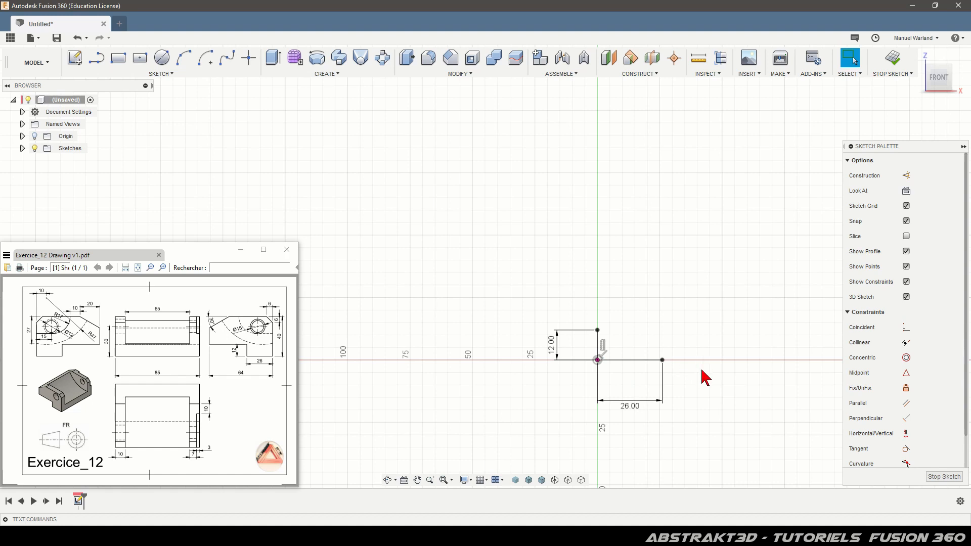
# Step: Close the outline with two beveled upper corners and a top edge about 54 mm long, and constrain the raised bottom edge to horizontal
pyautogui.press('l')
pyautogui.click(662, 361)
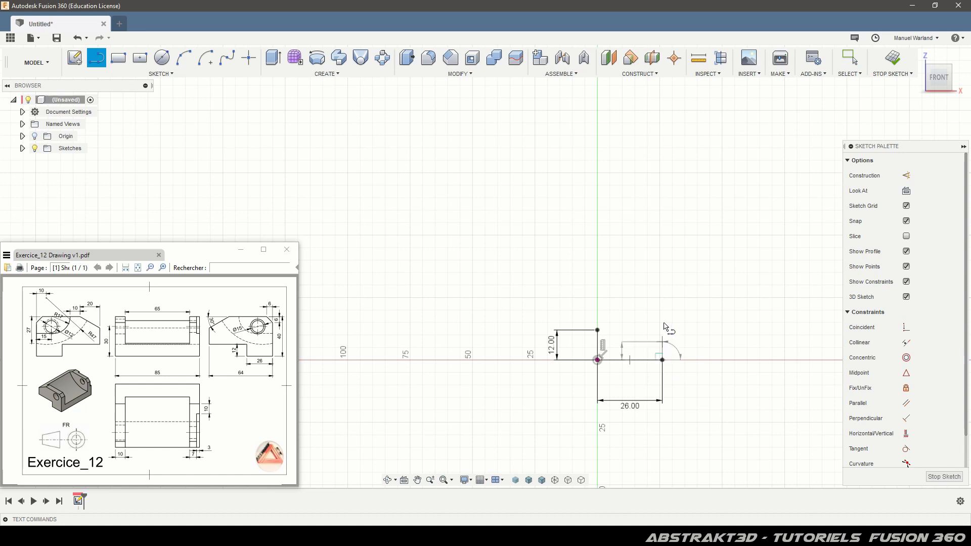
pyautogui.click(663, 260)
pyautogui.click(646, 242)
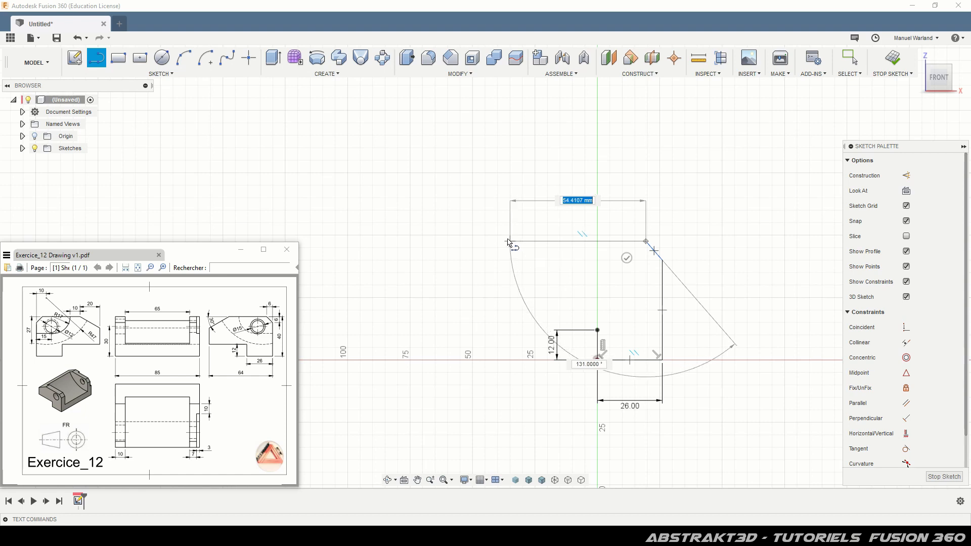
pyautogui.click(510, 242)
pyautogui.click(444, 277)
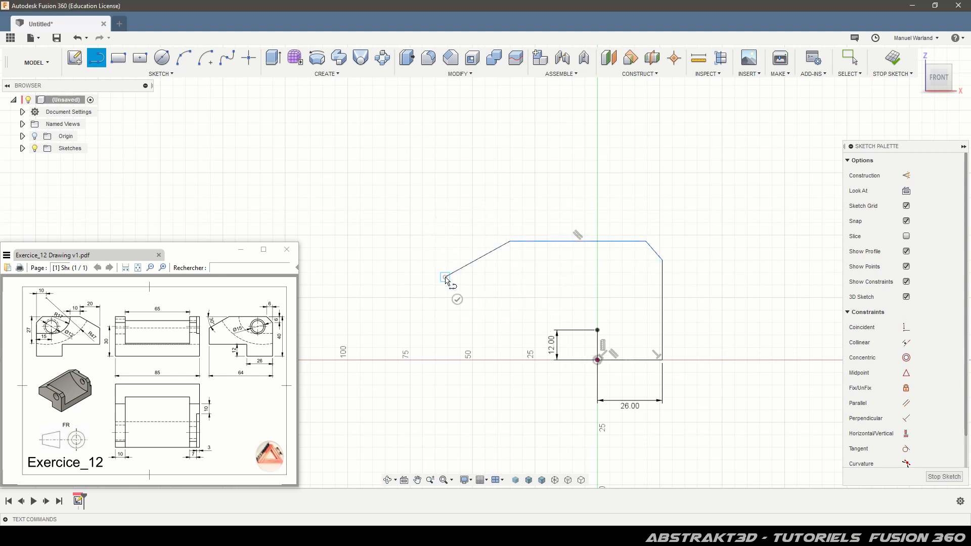
pyautogui.click(445, 322)
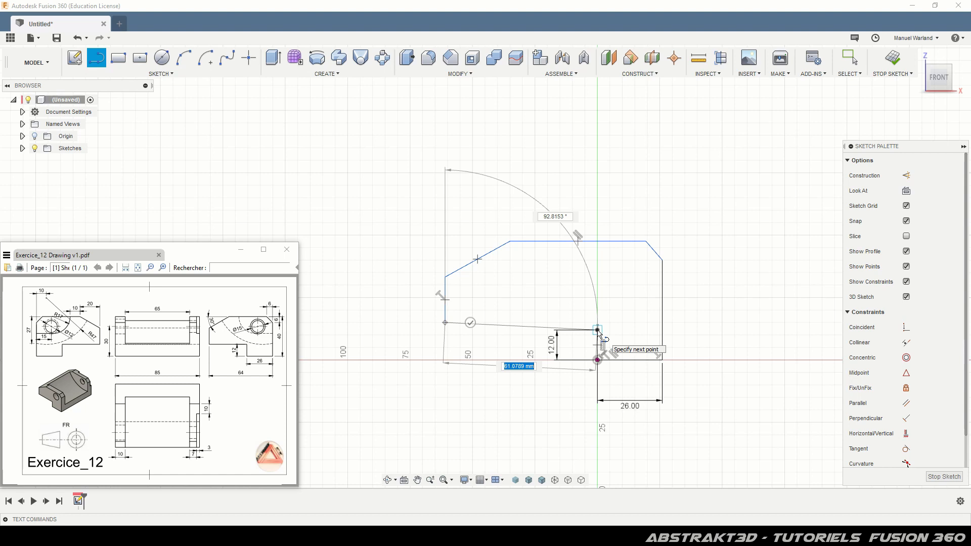
pyautogui.click(597, 330)
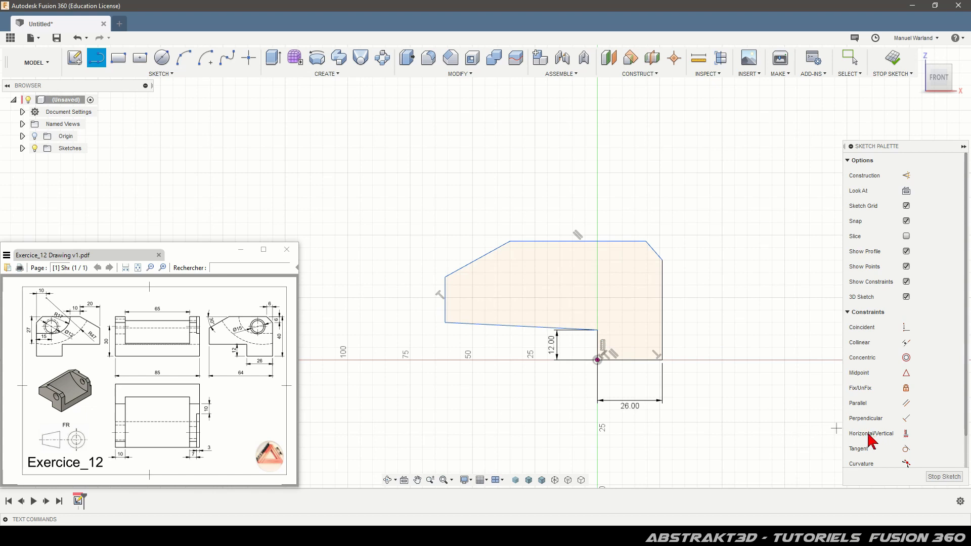
pyautogui.click(906, 434)
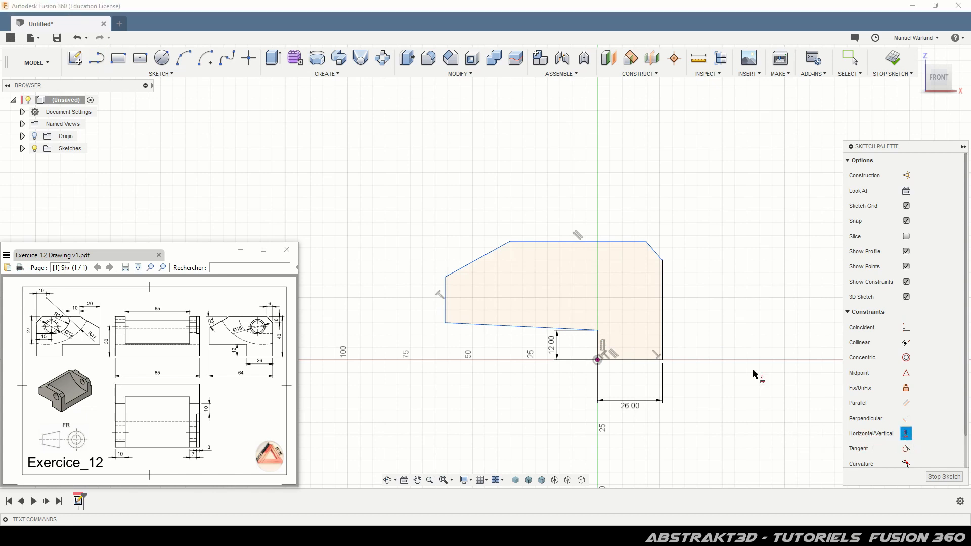
pyautogui.click(507, 330)
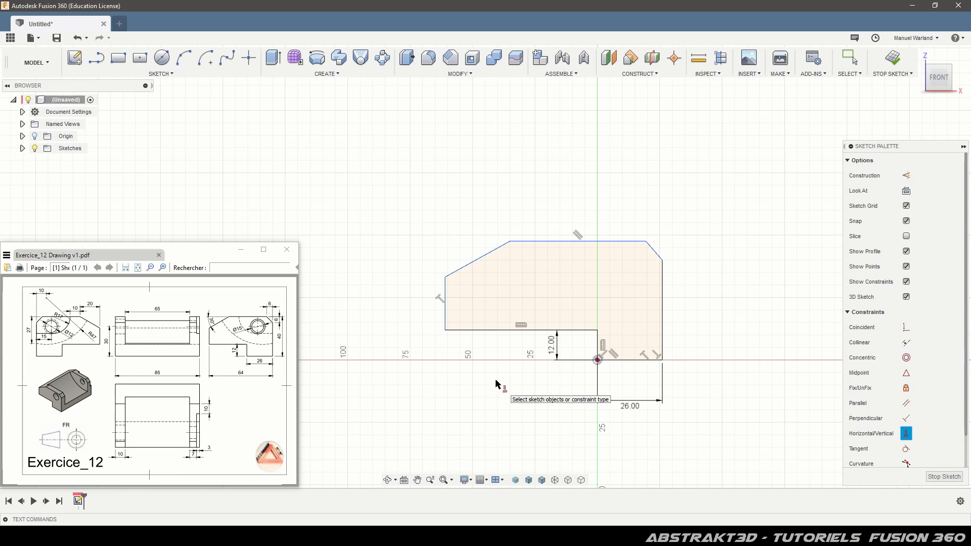
# Step: Dimension the small bevel at the profile's upper right corner as 6 mm wide and 6 mm high
pyautogui.press('d')
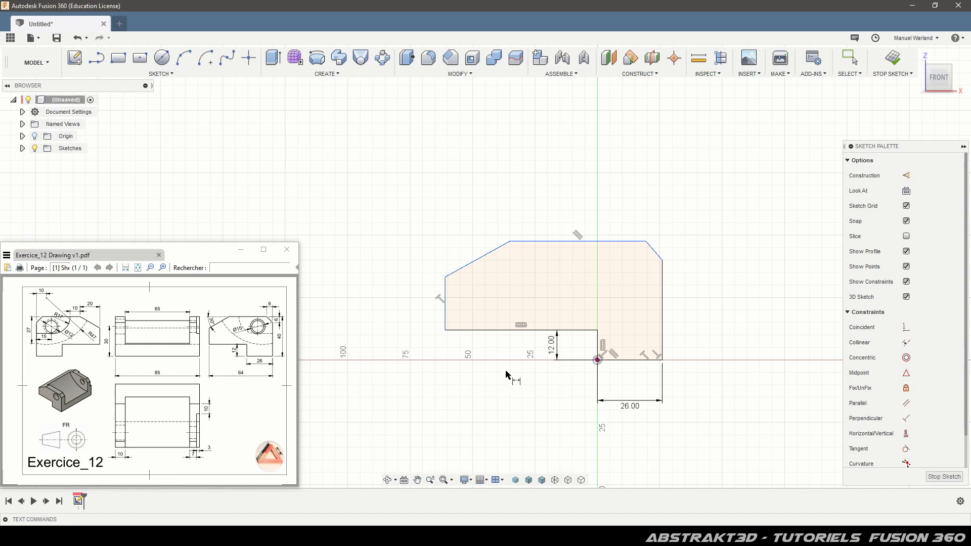
pyautogui.click(662, 260)
pyautogui.click(646, 242)
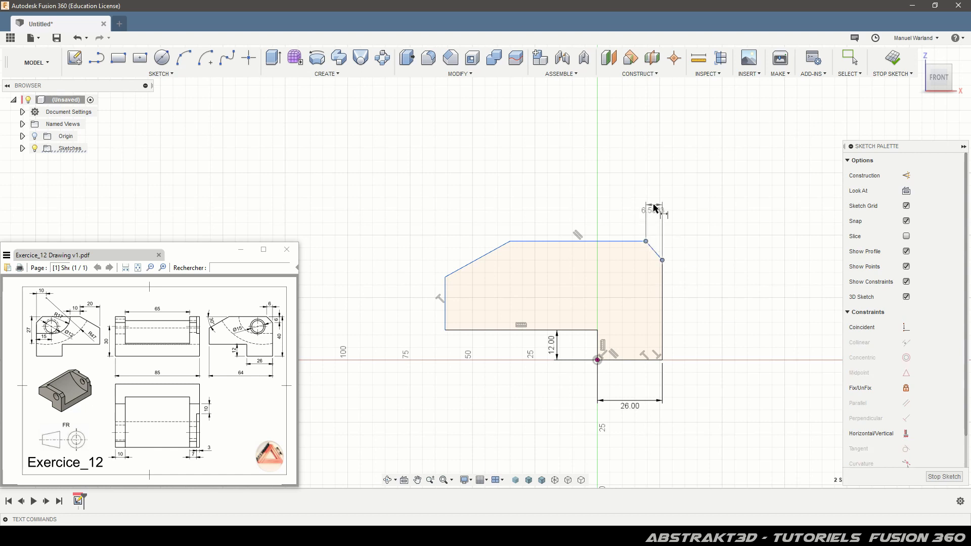
pyautogui.click(658, 212)
pyautogui.write('6')
pyautogui.press('Return')
pyautogui.click(648, 243)
pyautogui.click(663, 260)
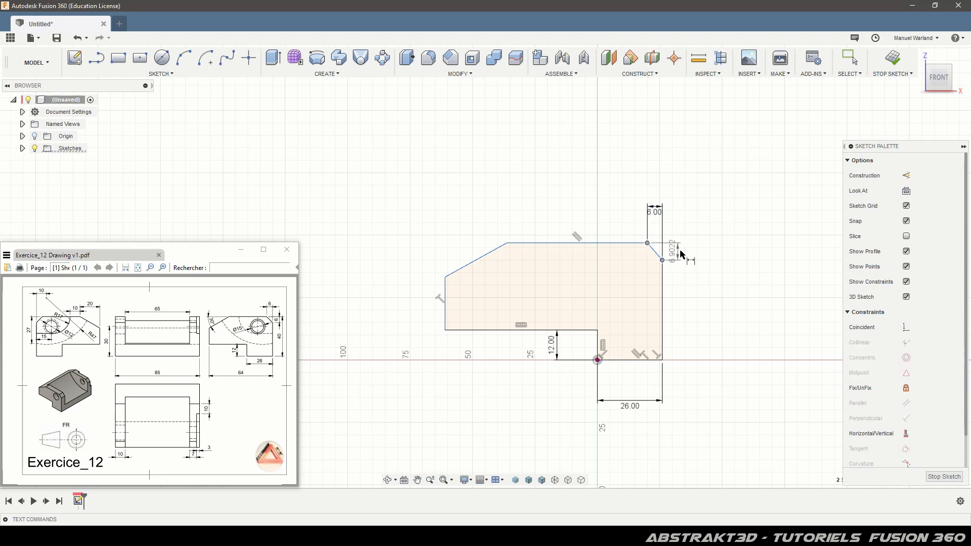
pyautogui.click(689, 256)
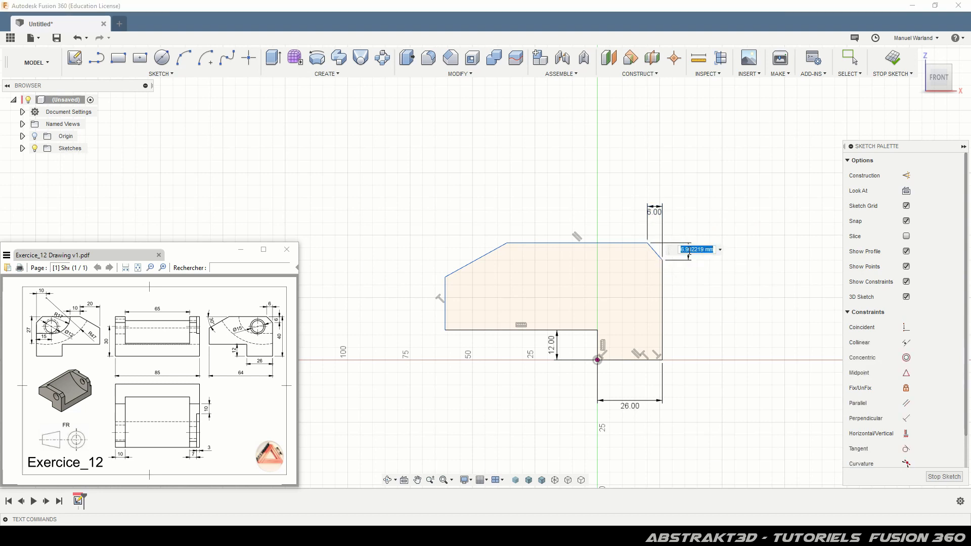
pyautogui.write('6')
pyautogui.press('Return')
# Step: Reposition the bevel's 6 mm width dimension and move the 12 mm and 26 mm dimensions closer to the profile
pyautogui.moveTo(686, 248); pyautogui.dragTo(640, 228)
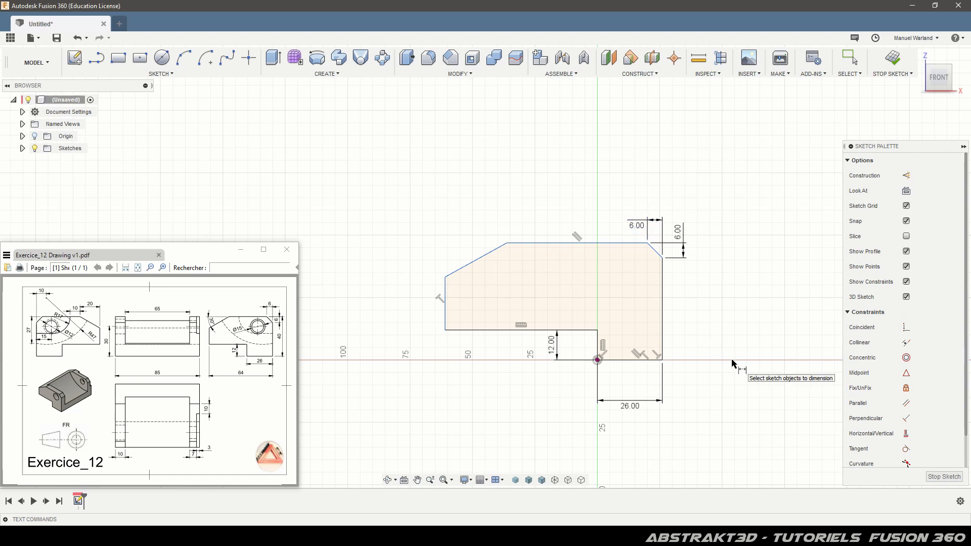
pyautogui.moveTo(555, 341); pyautogui.dragTo(584, 345)
pyautogui.moveTo(638, 409); pyautogui.dragTo(631, 380)
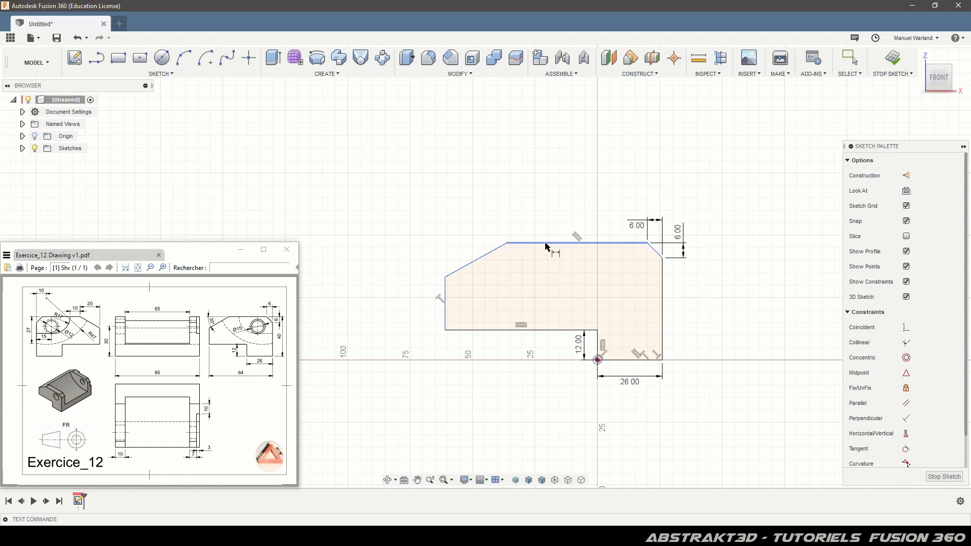
# Step: Dimension the horizontal width of the sloped edge at the profile's upper left as 20 mm
pyautogui.click(446, 277)
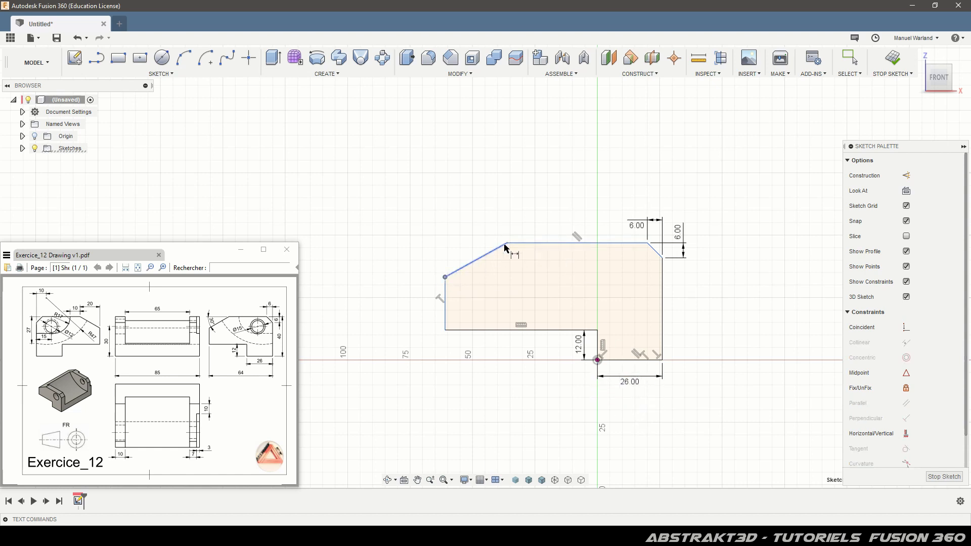
pyautogui.click(507, 243)
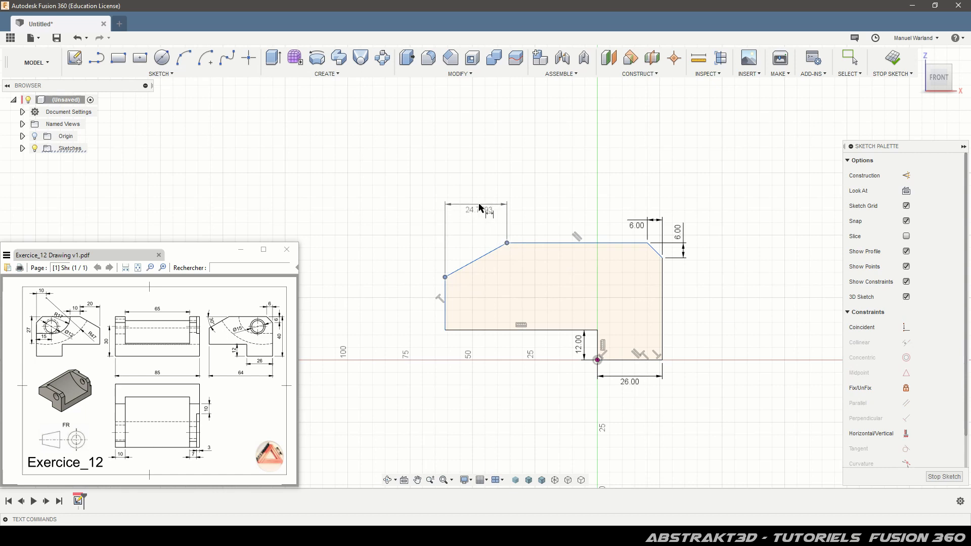
pyautogui.click(480, 207)
pyautogui.write('20')
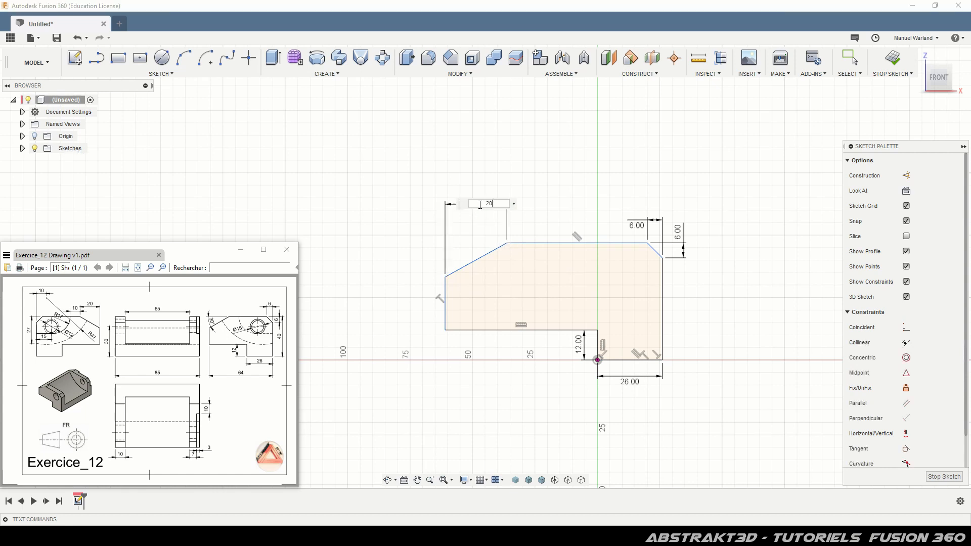
pyautogui.press('Return')
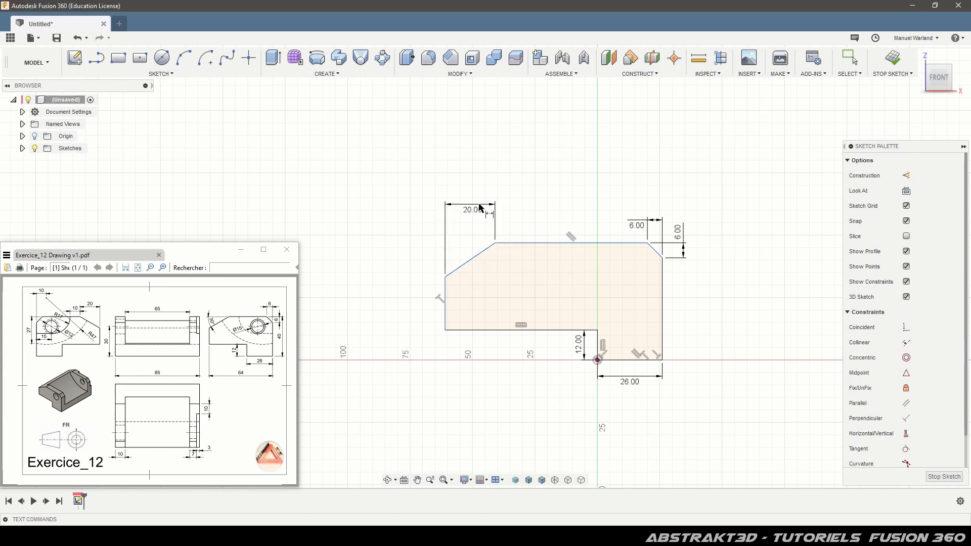
# Step: Dimension the angle between the upper left sloped edge and the top edge as 30°
pyautogui.click(483, 257)
pyautogui.click(504, 244)
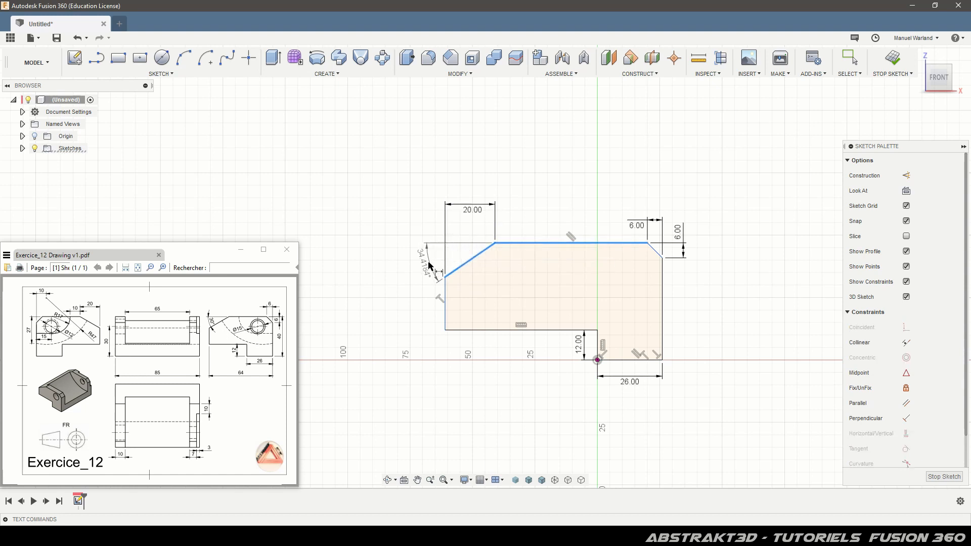
pyautogui.click(429, 264)
pyautogui.write('30')
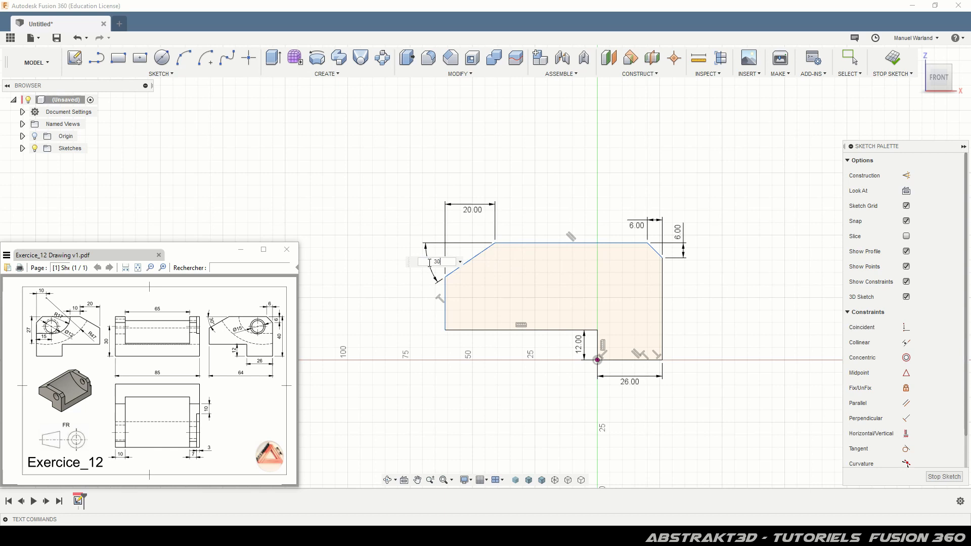
pyautogui.press('Return')
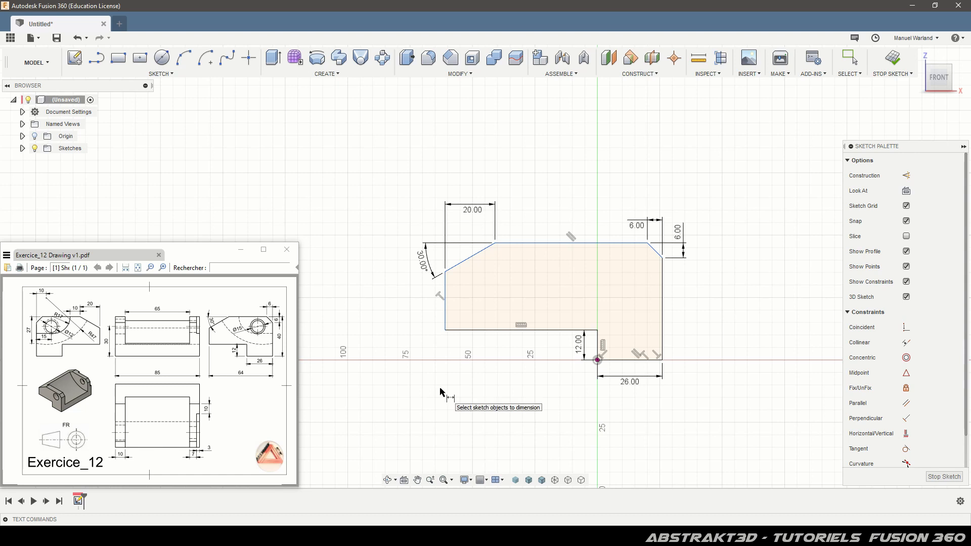
# Step: Dimension the profile's overall height between its top edge and the lowest bottom edge as 40 mm
pyautogui.click(632, 245)
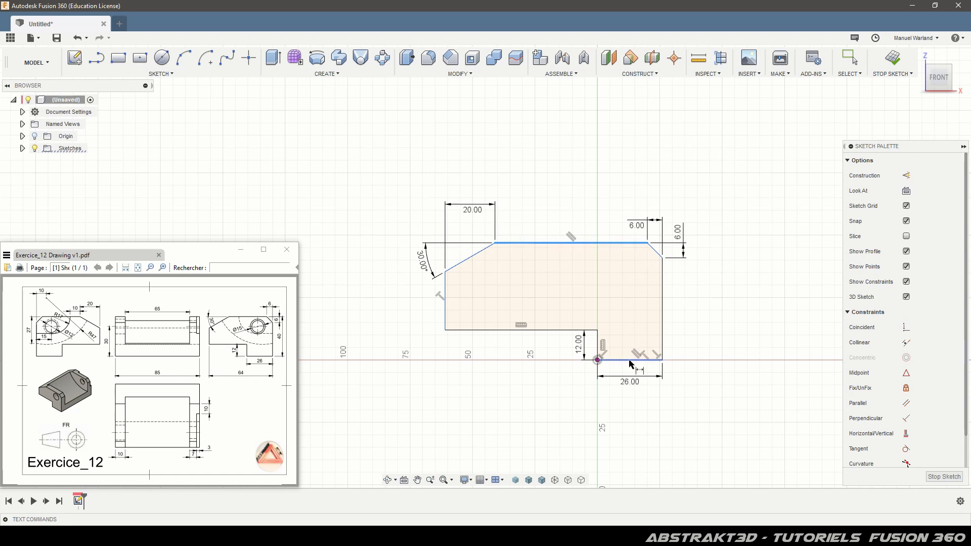
pyautogui.click(632, 361)
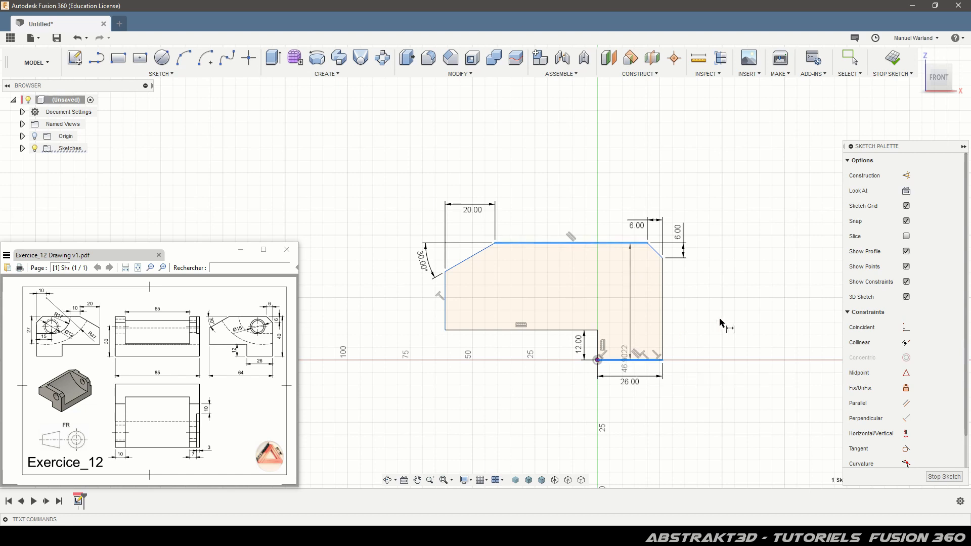
pyautogui.click(734, 294)
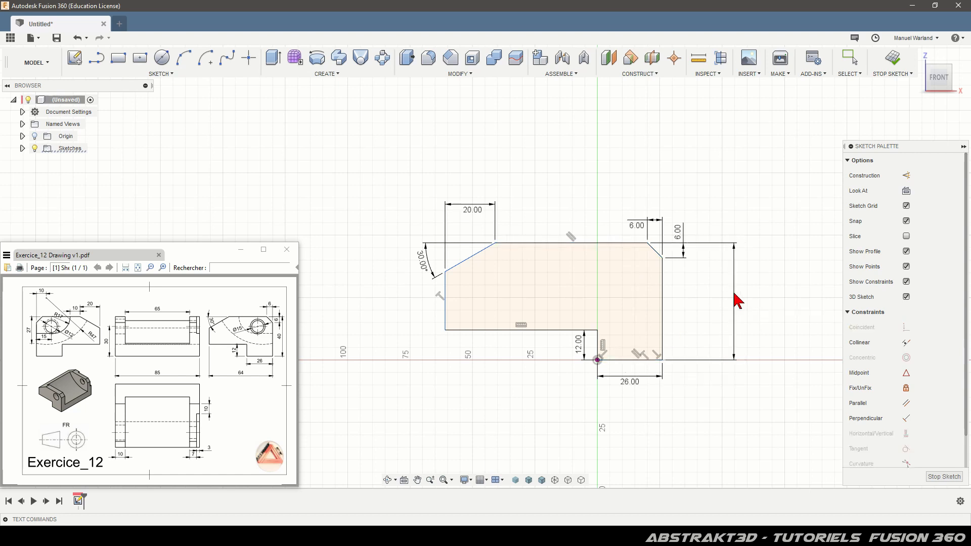
pyautogui.write('40')
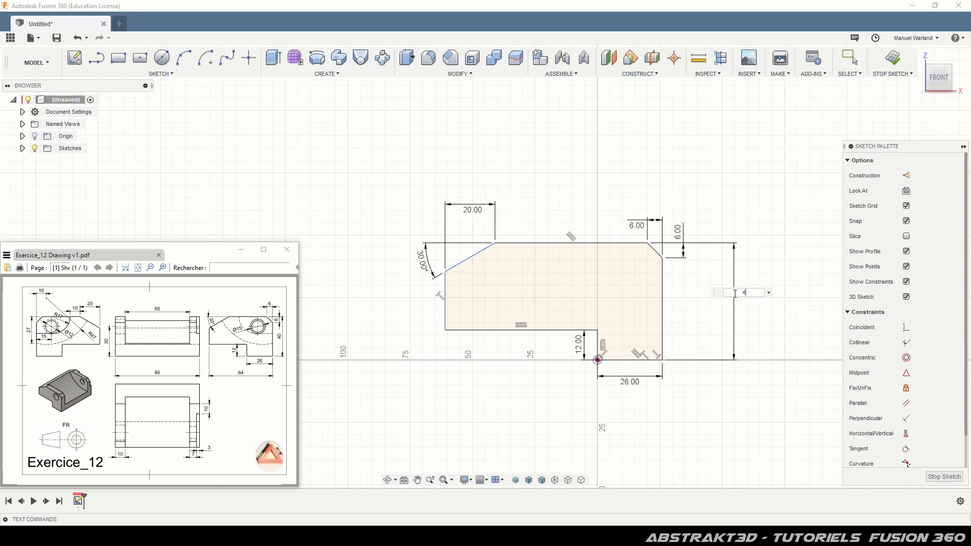
pyautogui.press('Return')
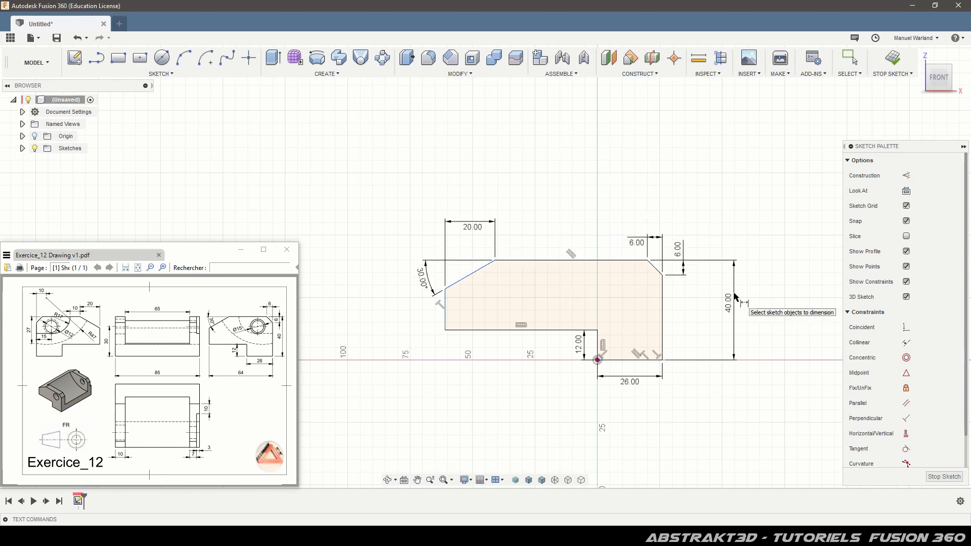
# Step: Dimension the profile's overall width between its outer left and right vertical edges as 64 mm, placed below the profile
pyautogui.click(662, 332)
pyautogui.click(445, 321)
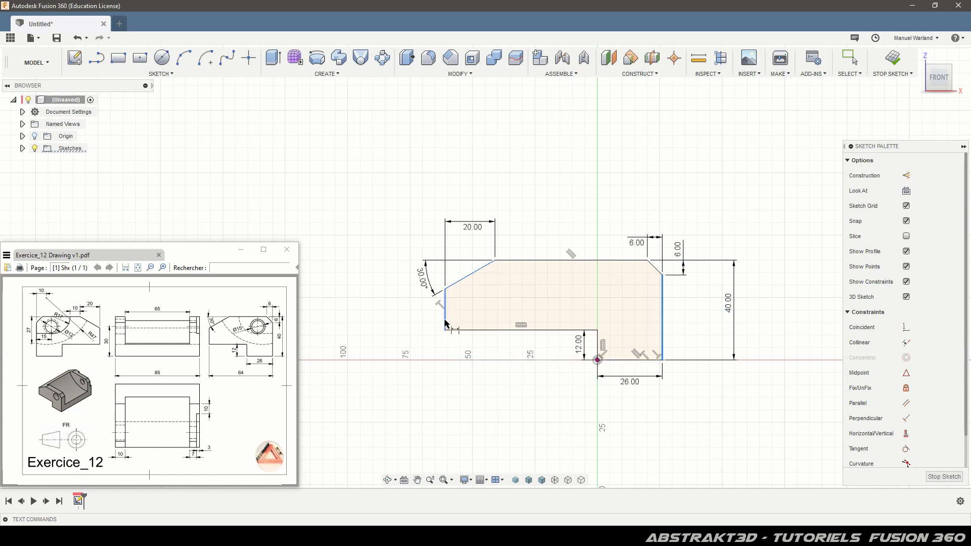
pyautogui.click(574, 401)
pyautogui.write('64')
pyautogui.press('Return')
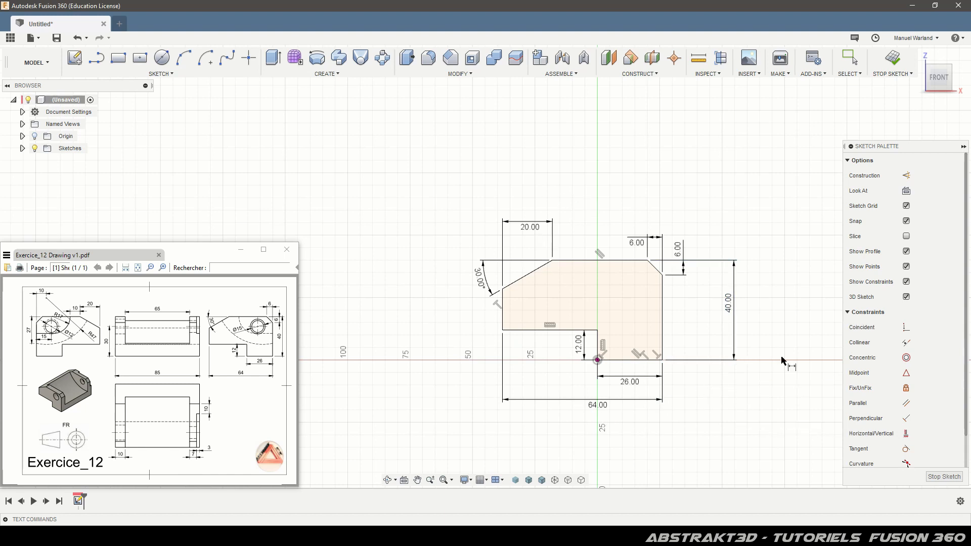
# Step: Sketch a three-point arc of about 49 mm radius, sagging downward from the upper left sloped edge to the right vertical edge
pyautogui.scroll(3, 631, 288)
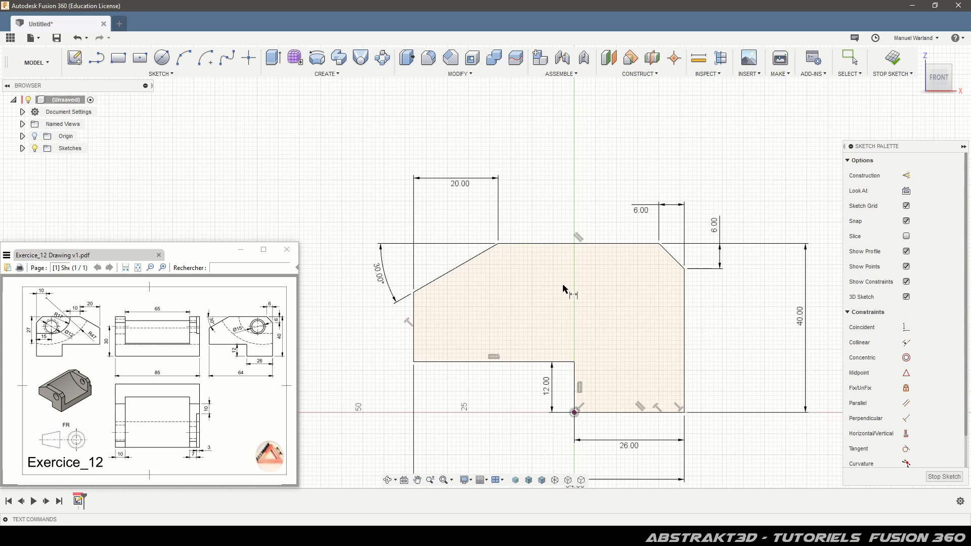
pyautogui.scroll(2, 573, 318)
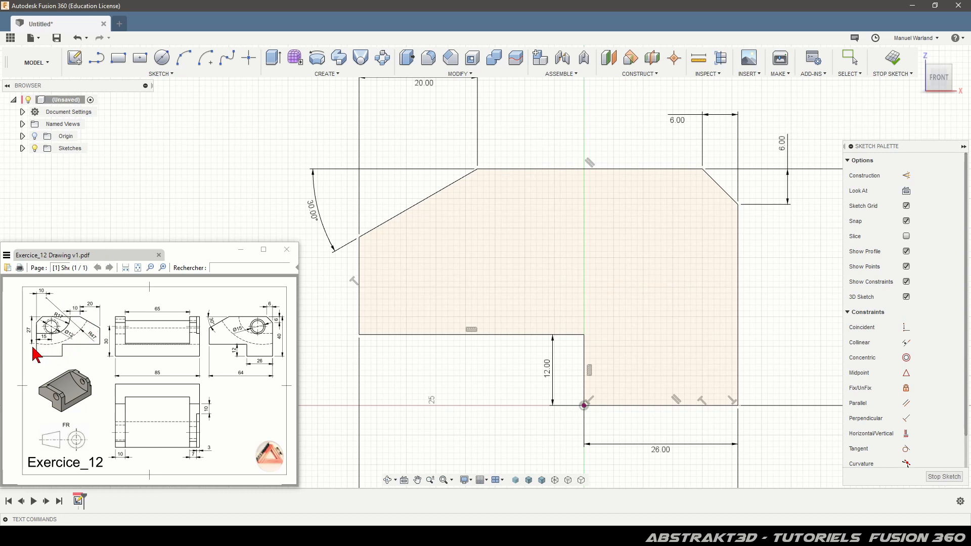
pyautogui.click(162, 71)
pyautogui.click(165, 75)
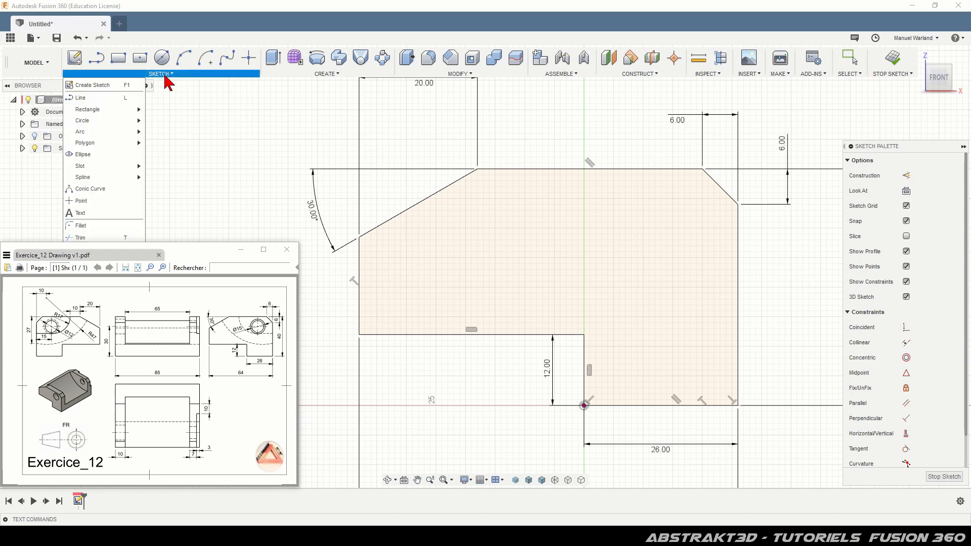
pyautogui.moveTo(134, 132)
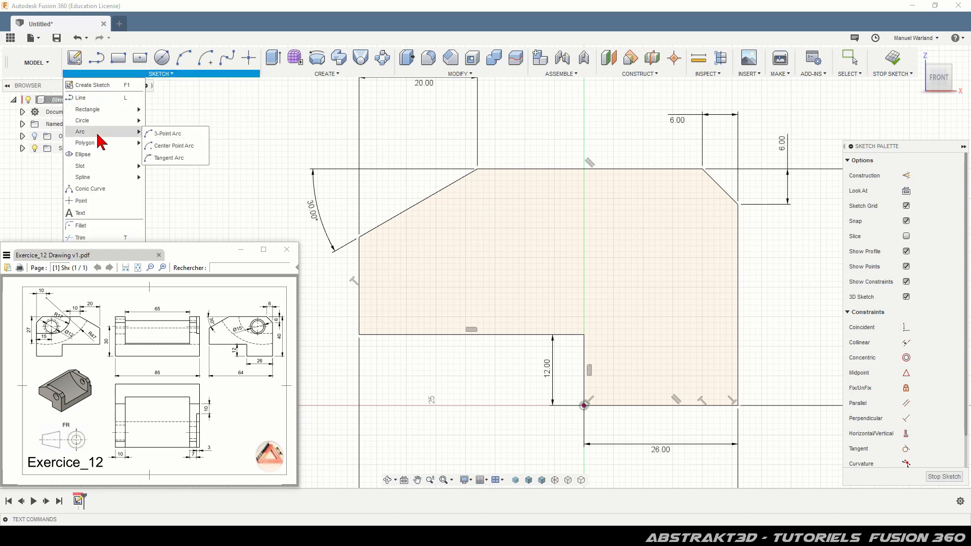
pyautogui.click(181, 135)
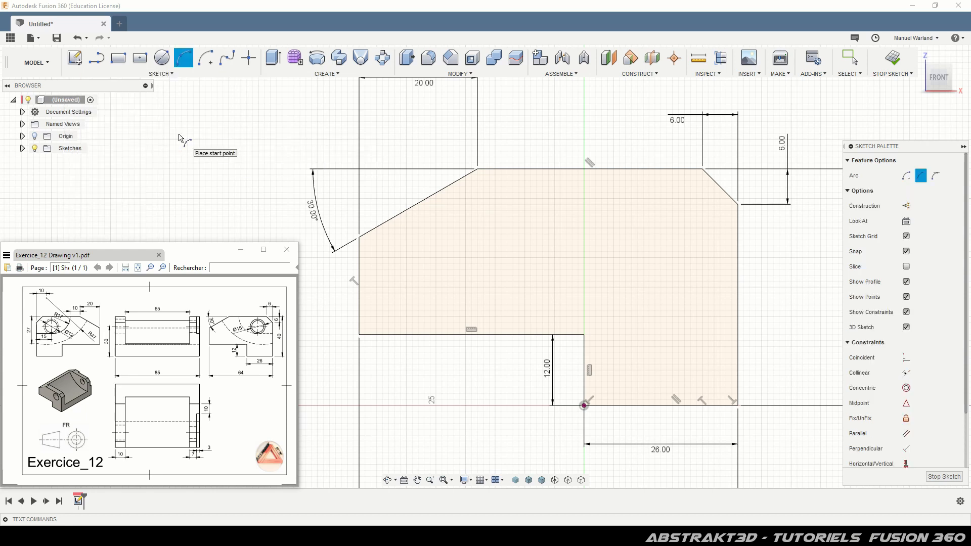
pyautogui.click(428, 198)
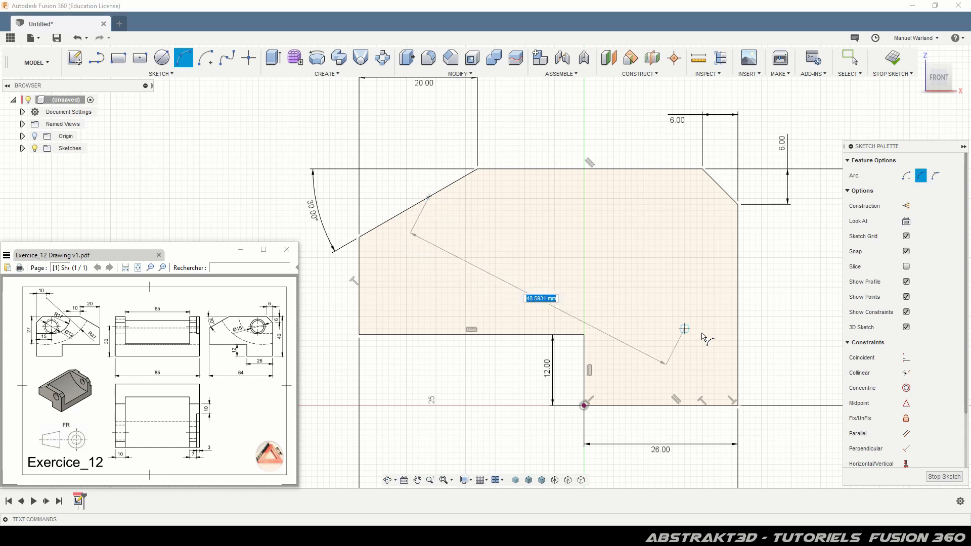
pyautogui.click(737, 335)
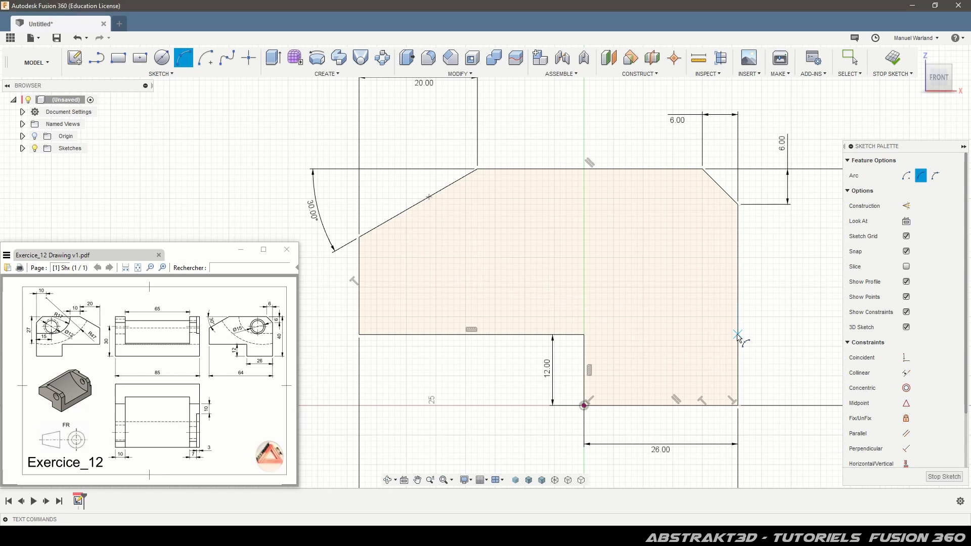
pyautogui.click(583, 324)
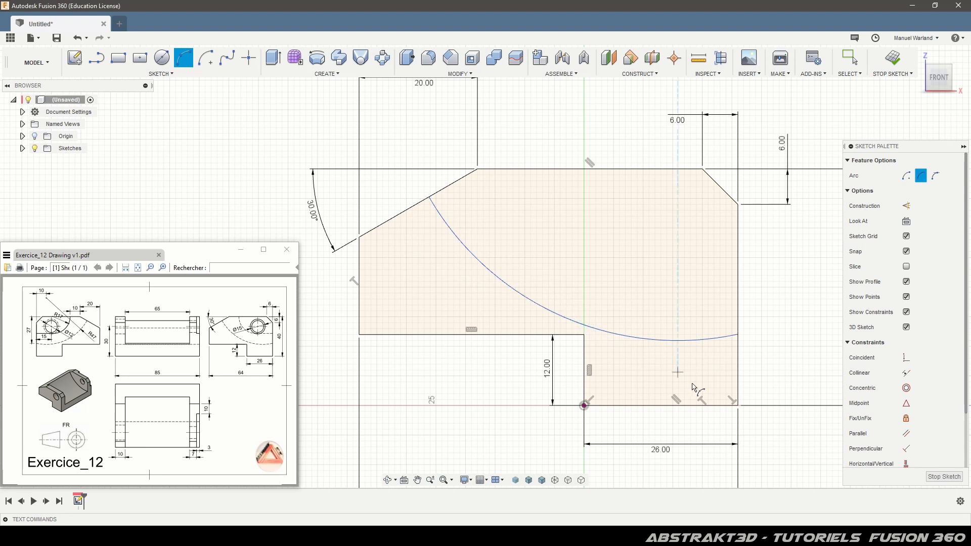
# Step: Dimension the horizontal distance between the large arc's centre and the lower corner of the right bevel as 10 mm
pyautogui.scroll(-1, 637, 471)
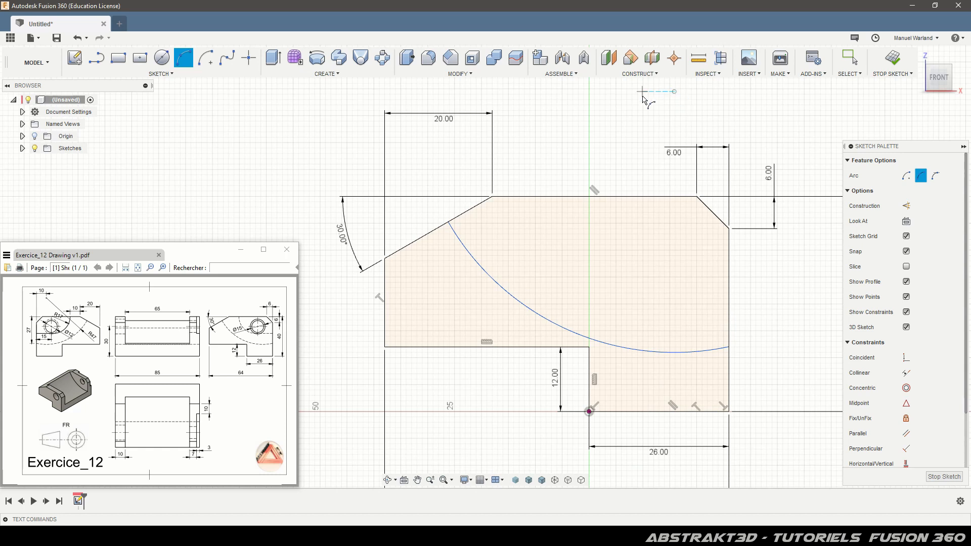
pyautogui.press('d')
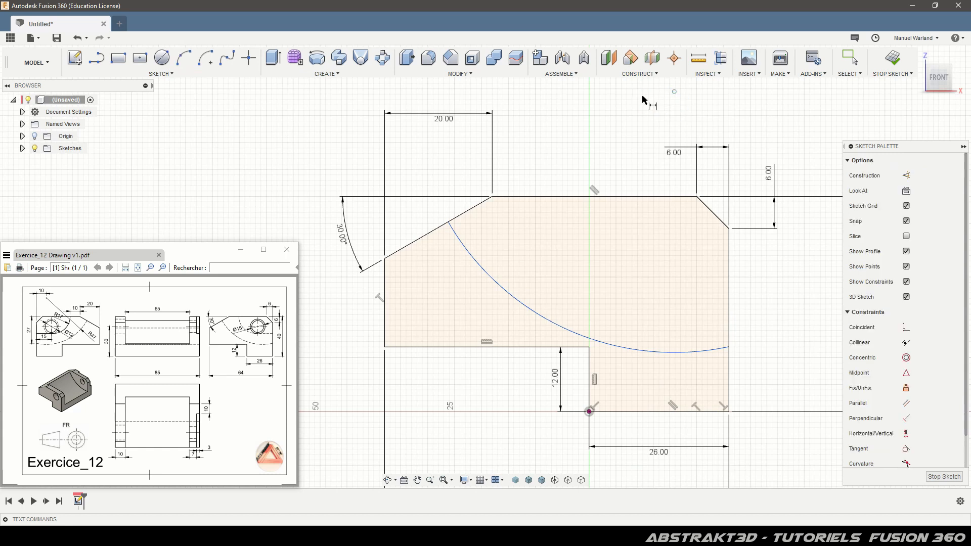
pyautogui.press('Escape')
pyautogui.click(729, 229)
pyautogui.click(674, 92)
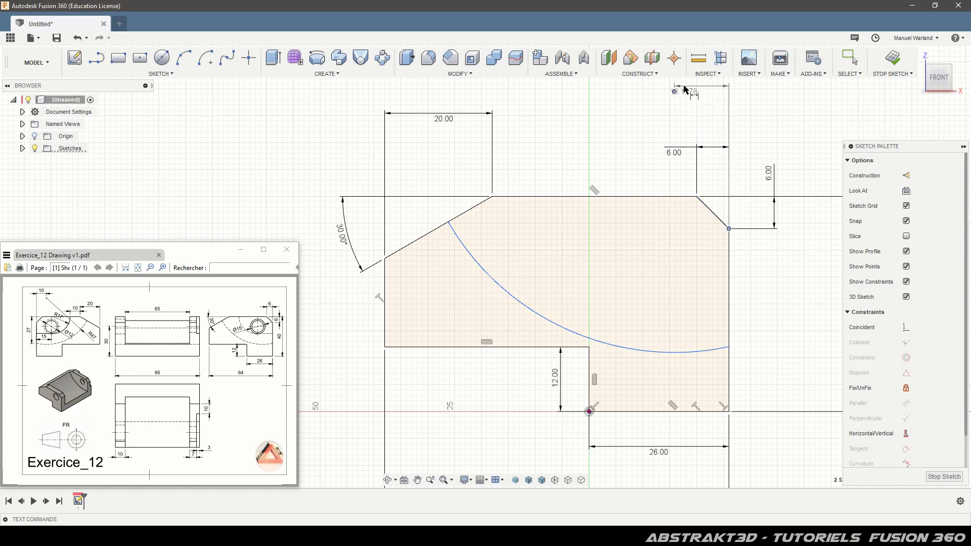
pyautogui.click(694, 91)
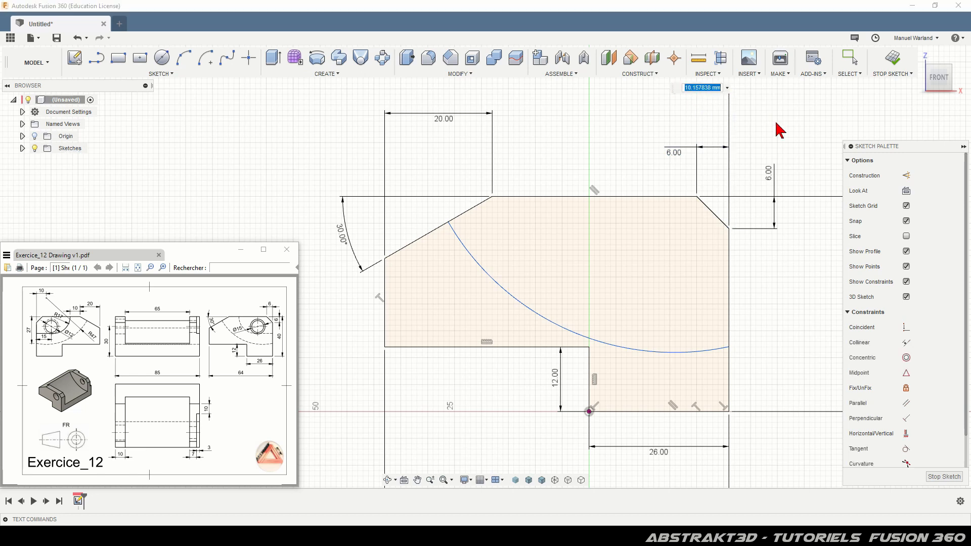
pyautogui.write('10')
pyautogui.press('Return')
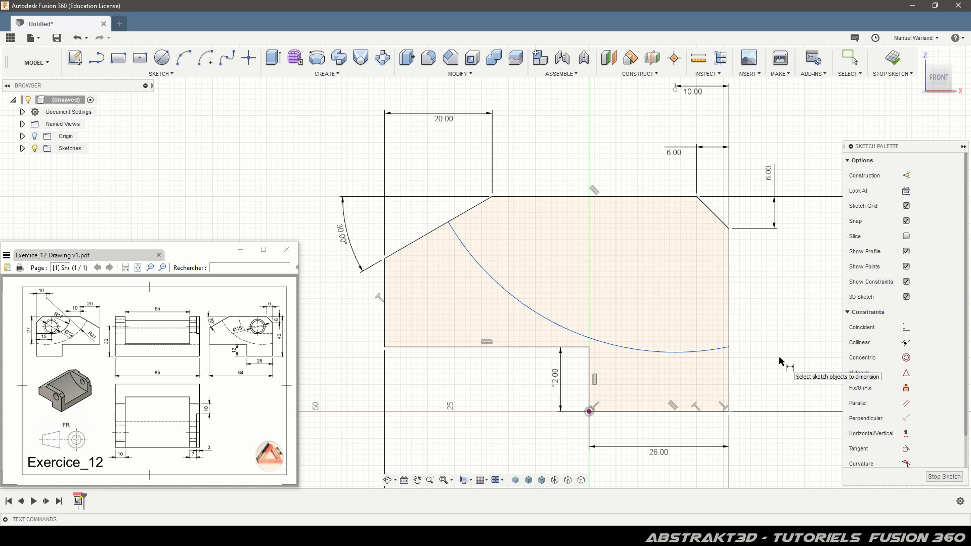
# Step: Dimension the large arc's radius as 47 mm
pyautogui.click(495, 277)
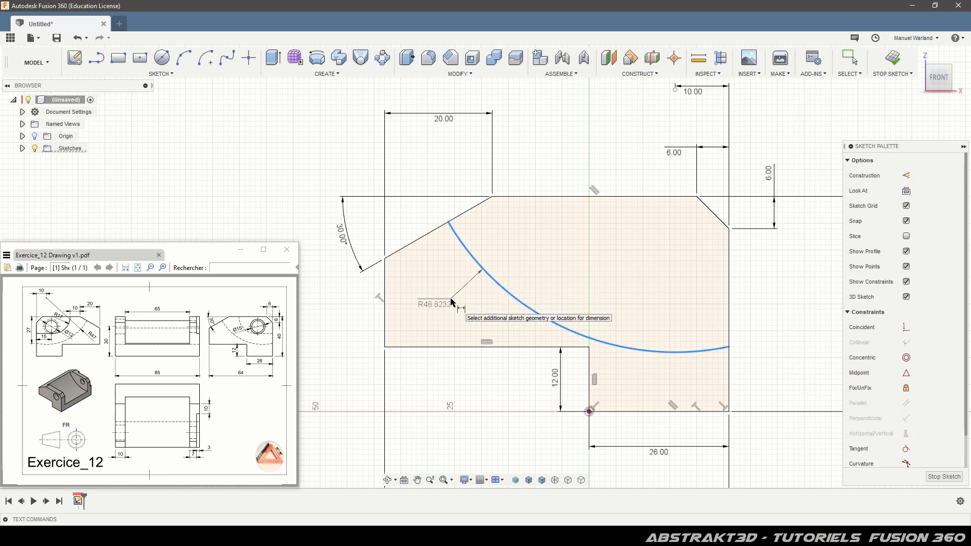
pyautogui.click(452, 302)
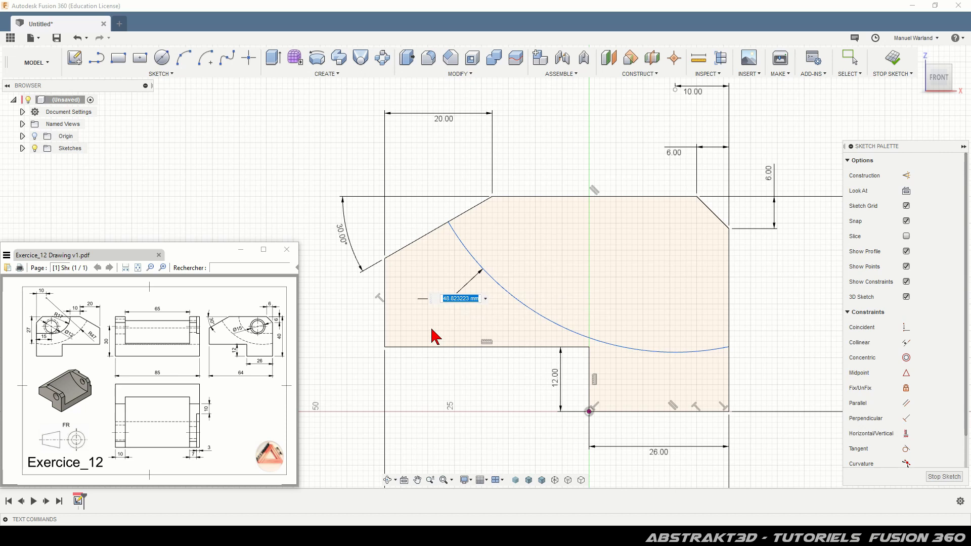
pyautogui.write('47')
pyautogui.press('Return')
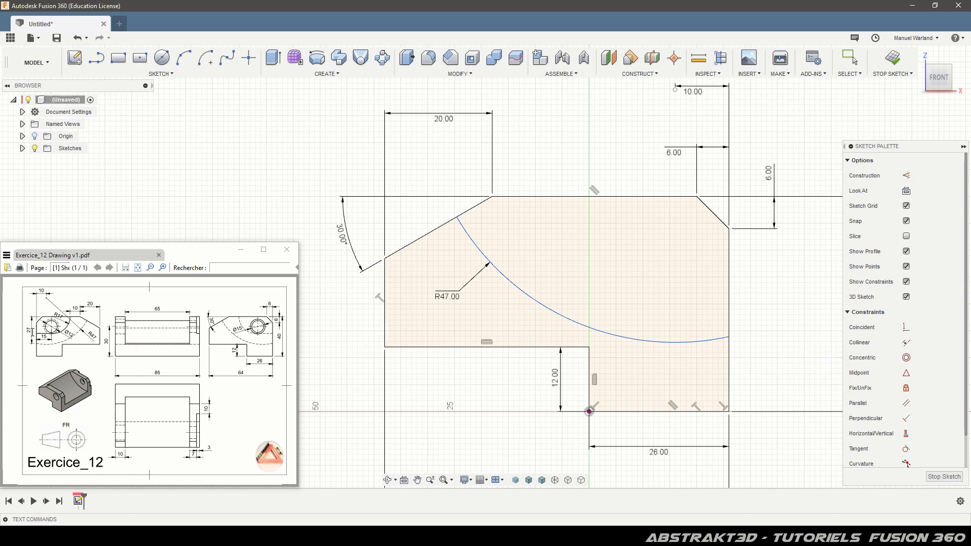
# Step: Dimension the vertical distance from the top edge to the large arc's endpoint on the right edge as 27 mm
pyautogui.click(729, 336)
pyautogui.click(696, 197)
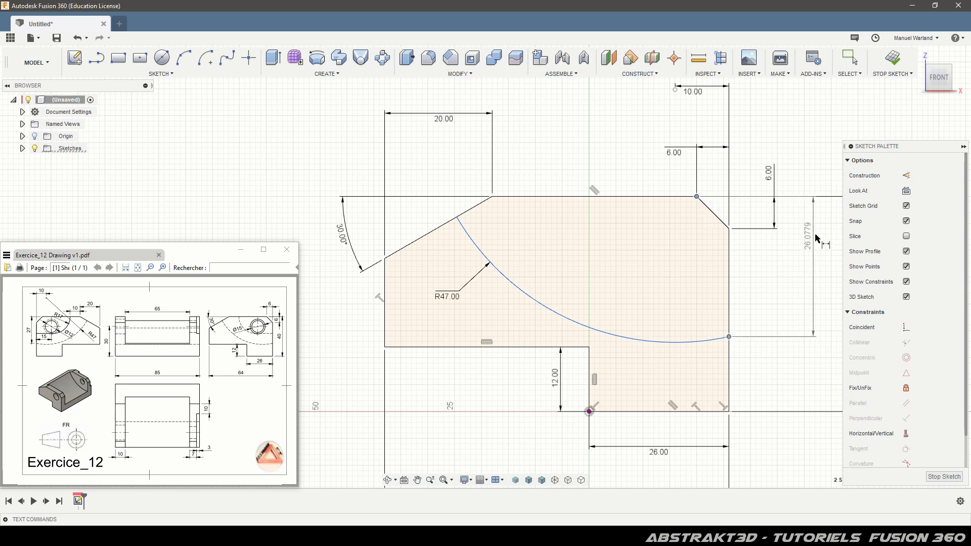
pyautogui.click(810, 252)
pyautogui.write('27')
pyautogui.press('Return')
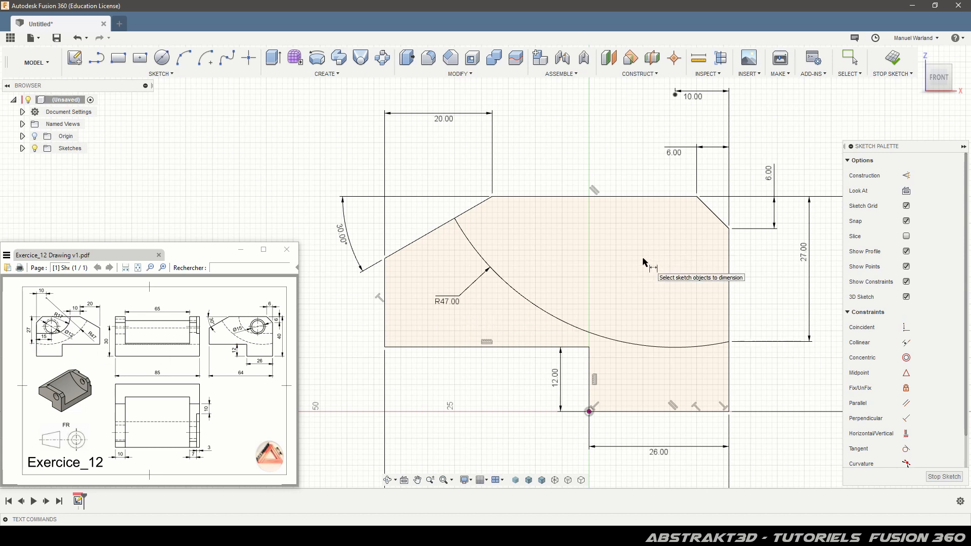
# Step: Sketch a center point arc of 17 mm radius centred on the top edge, curving down to a point below its centre
pyautogui.click(211, 63)
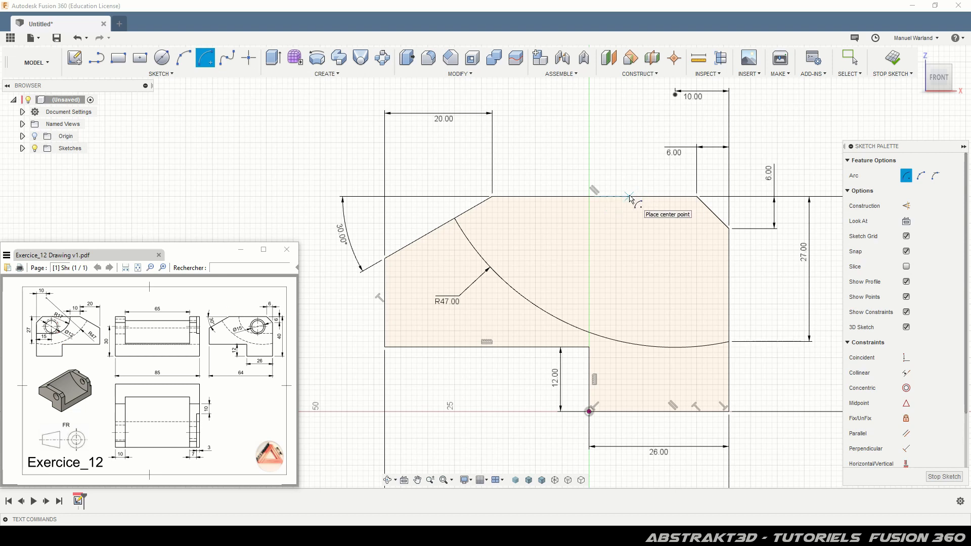
pyautogui.click(574, 197)
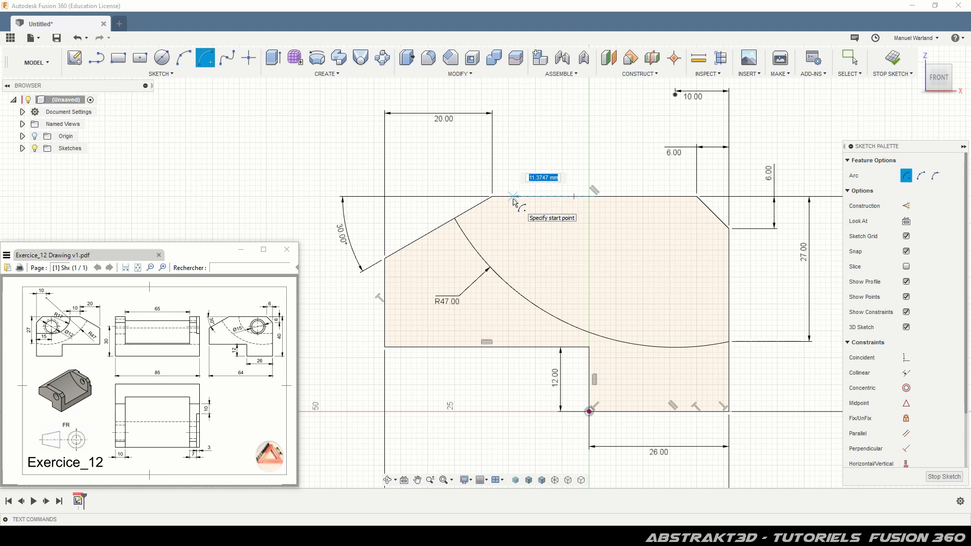
pyautogui.write('17')
pyautogui.press('Tab')
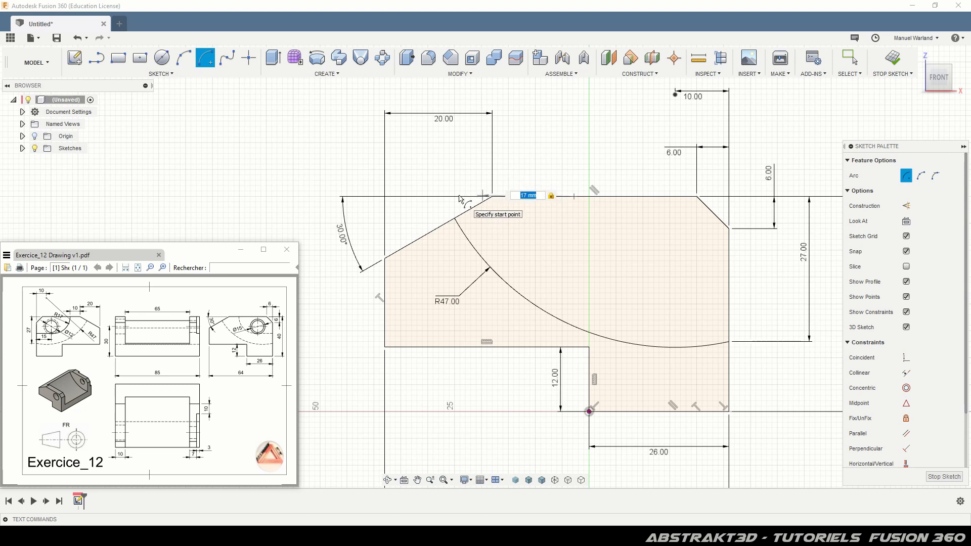
pyautogui.click(480, 196)
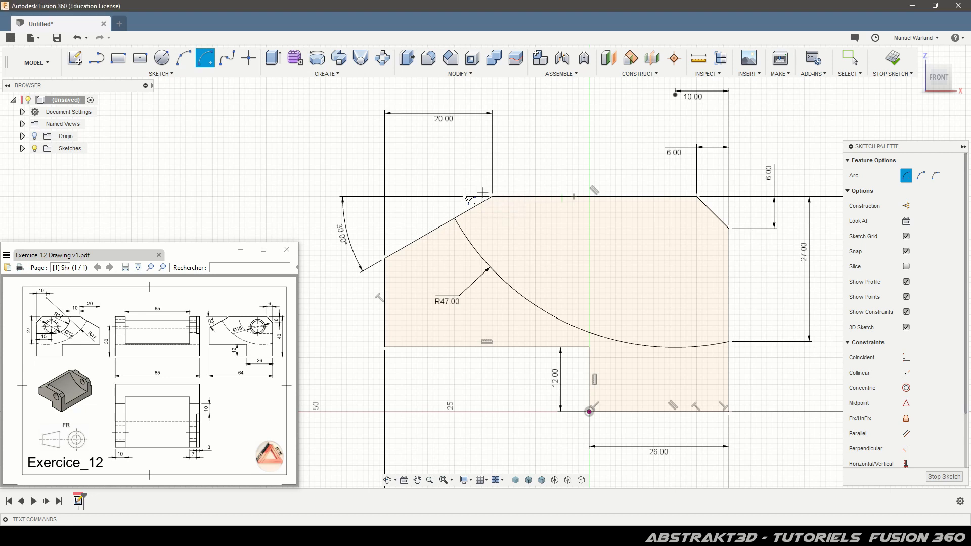
pyautogui.click(578, 267)
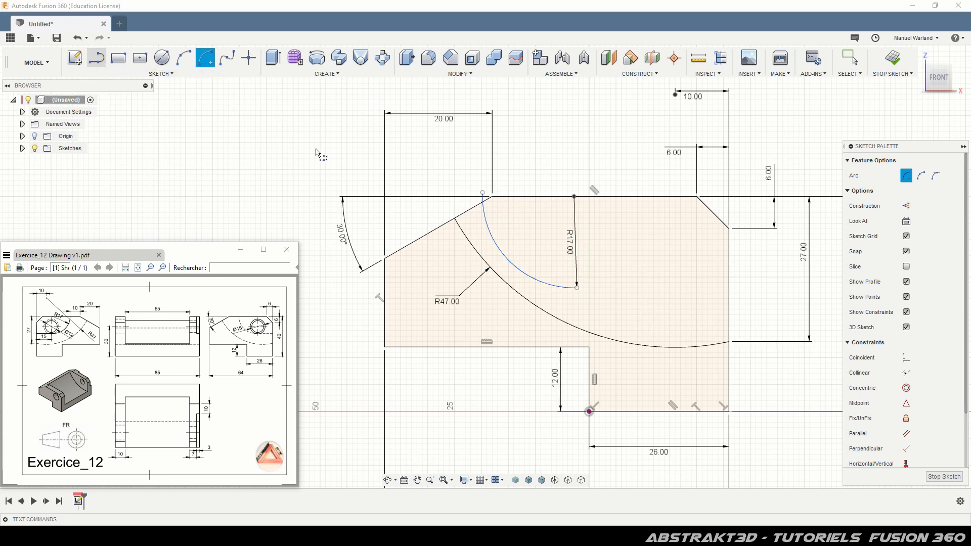
# Step: Draw a line from the lower end of the R17 arc to the profile's right vertical edge
pyautogui.click(97, 59)
pyautogui.click(577, 287)
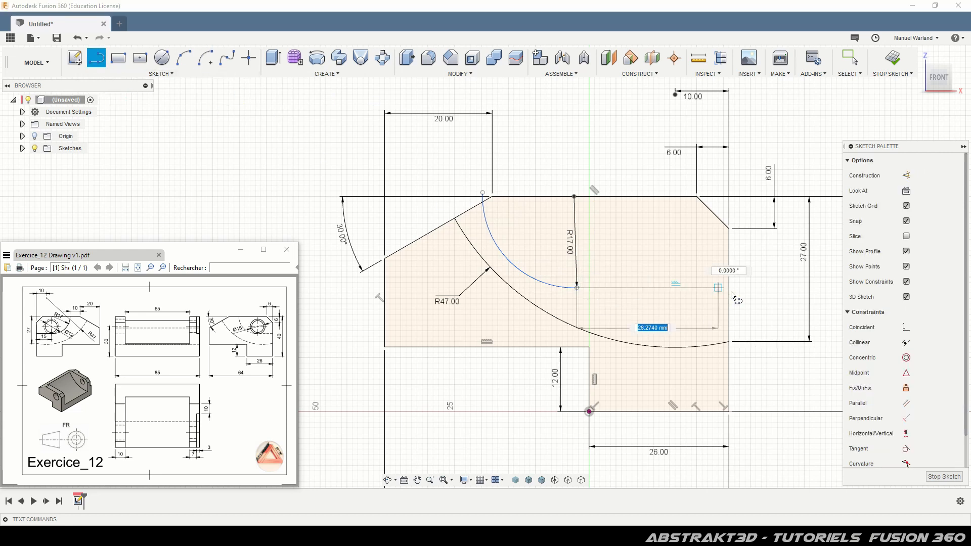
pyautogui.doubleClick(729, 292)
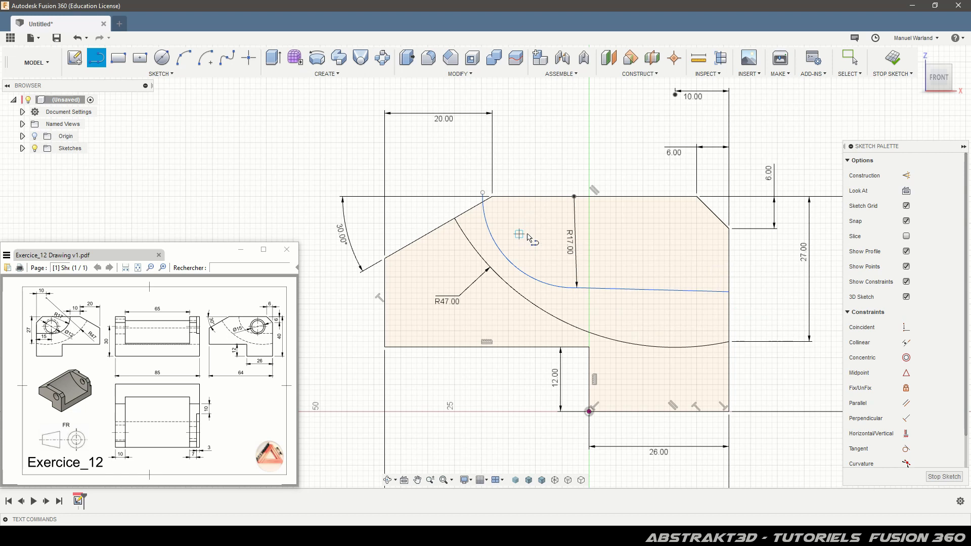
# Step: Shift the R17 arc to the right along the top edge, clear of the upper left sloped edge
pyautogui.click(851, 64)
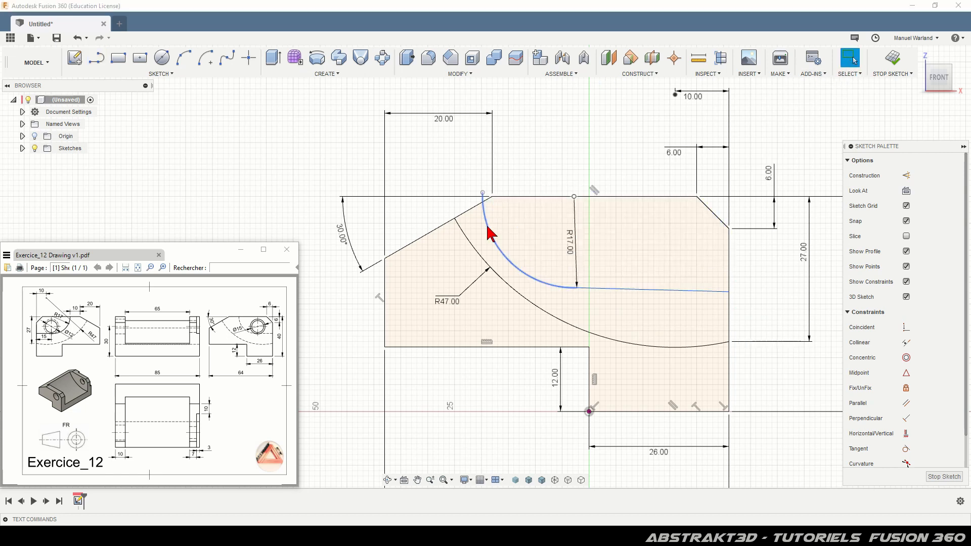
pyautogui.moveTo(489, 232); pyautogui.dragTo(513, 234)
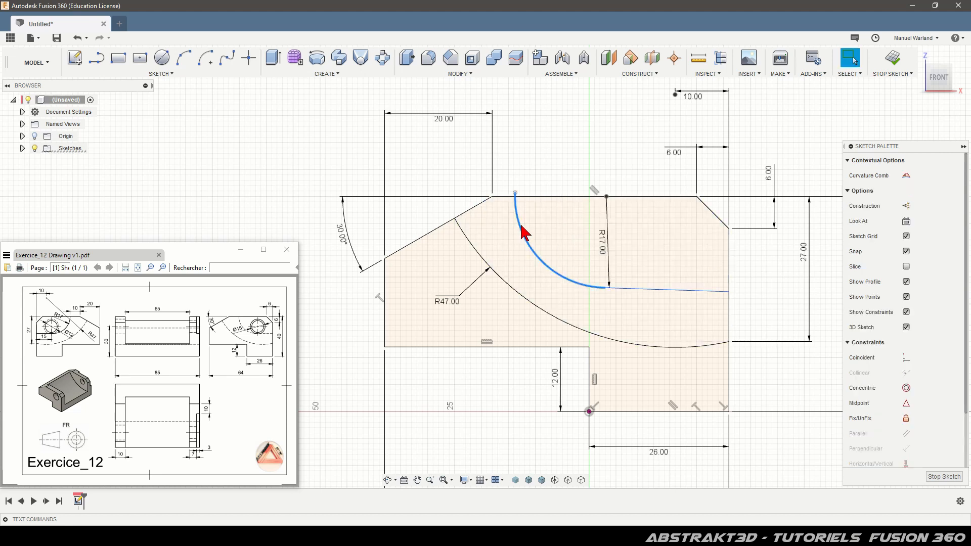
pyautogui.moveTo(524, 234)
pyautogui.mouseDown()
pyautogui.moveTo(542, 230)
pyautogui.moveTo(521, 225)
pyautogui.moveTo(547, 226)
pyautogui.moveTo(540, 233)
pyautogui.moveTo(527, 216)
pyautogui.moveTo(539, 256)
pyautogui.moveTo(527, 213)
pyautogui.mouseUp()
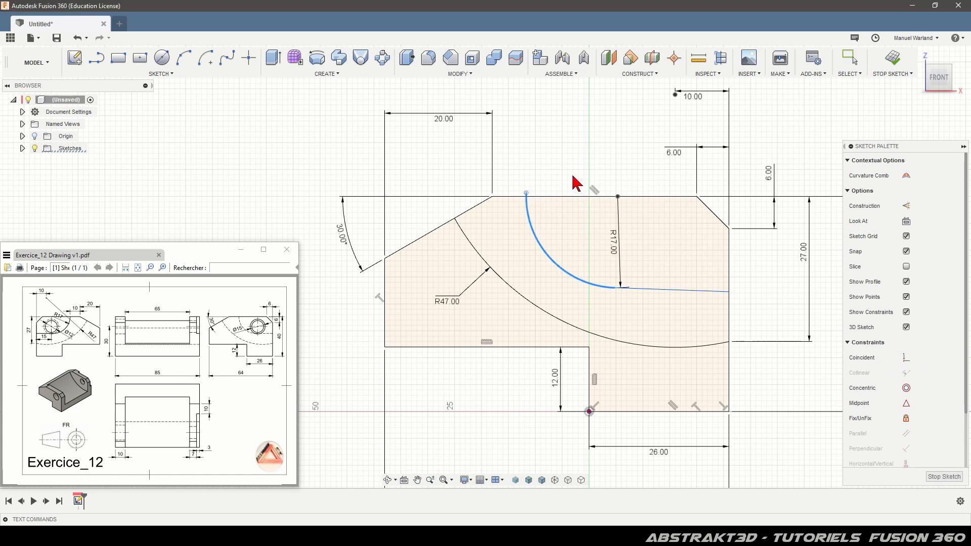
# Step: Constrain the upper endpoint of the R17 arc to be coincident with the profile's top edge
pyautogui.press('Escape')
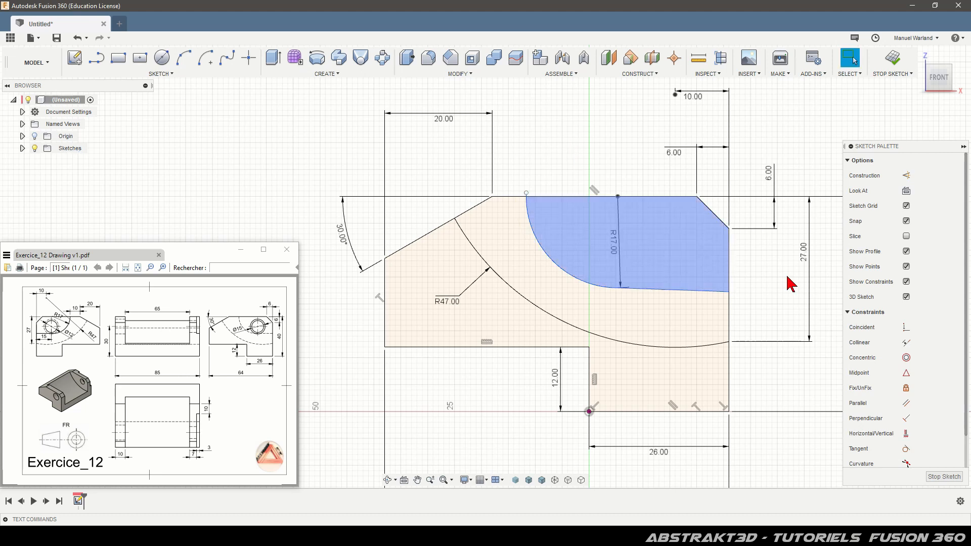
pyautogui.click(907, 329)
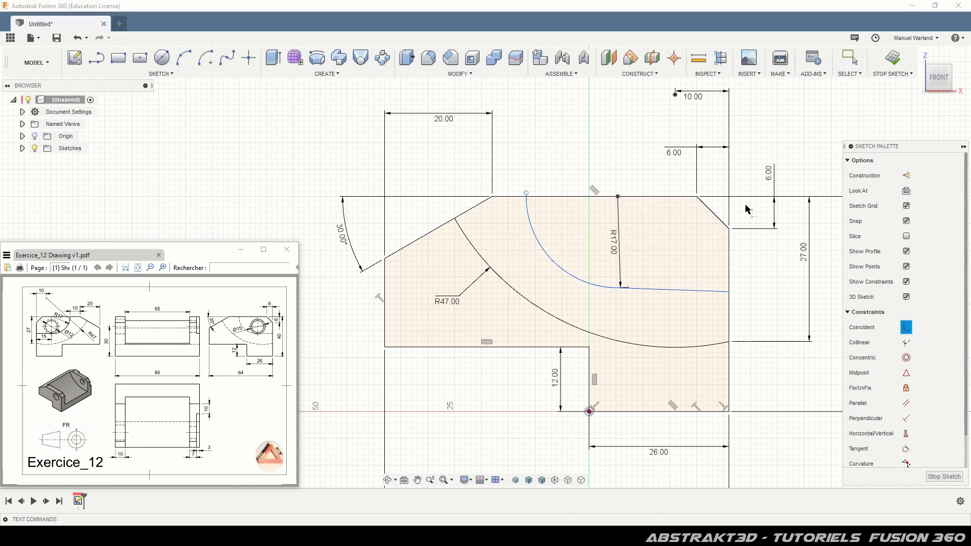
pyautogui.click(527, 193)
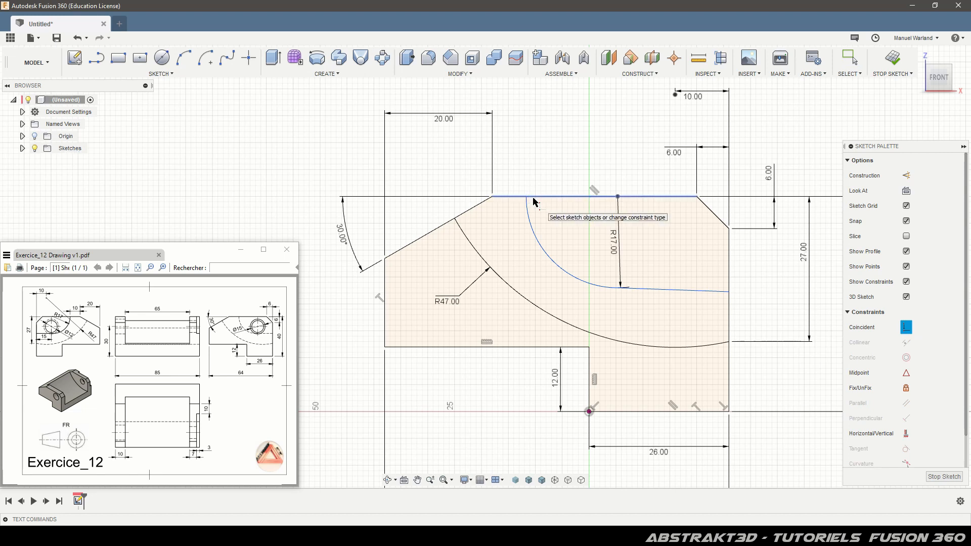
pyautogui.click(538, 197)
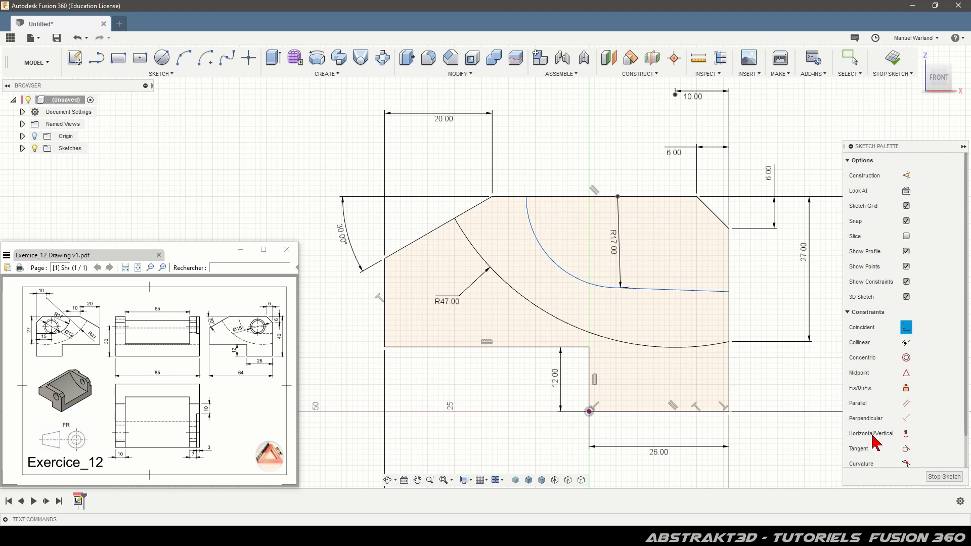
# Step: Make the line at the R17 arc's lower end horizontal and constrain it tangent to the arc
pyautogui.click(906, 433)
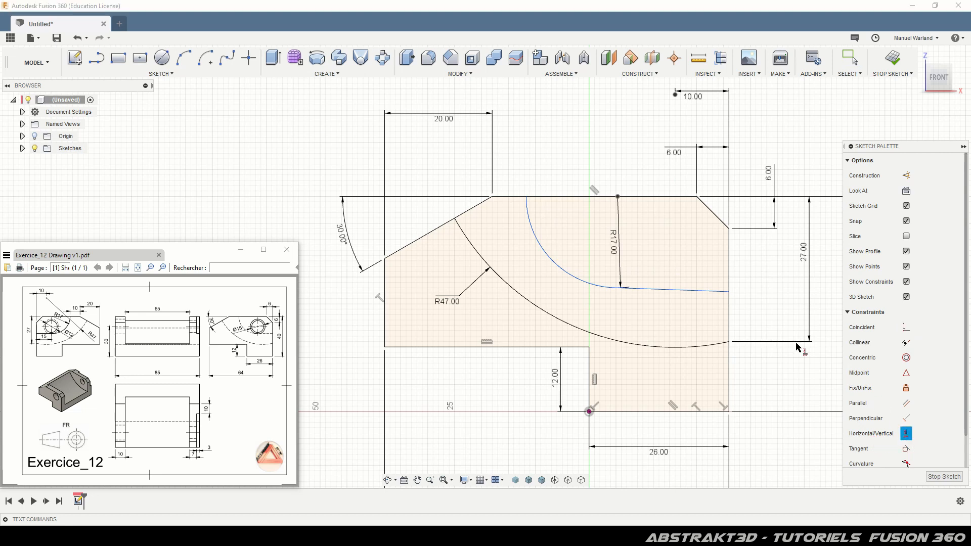
pyautogui.click(679, 292)
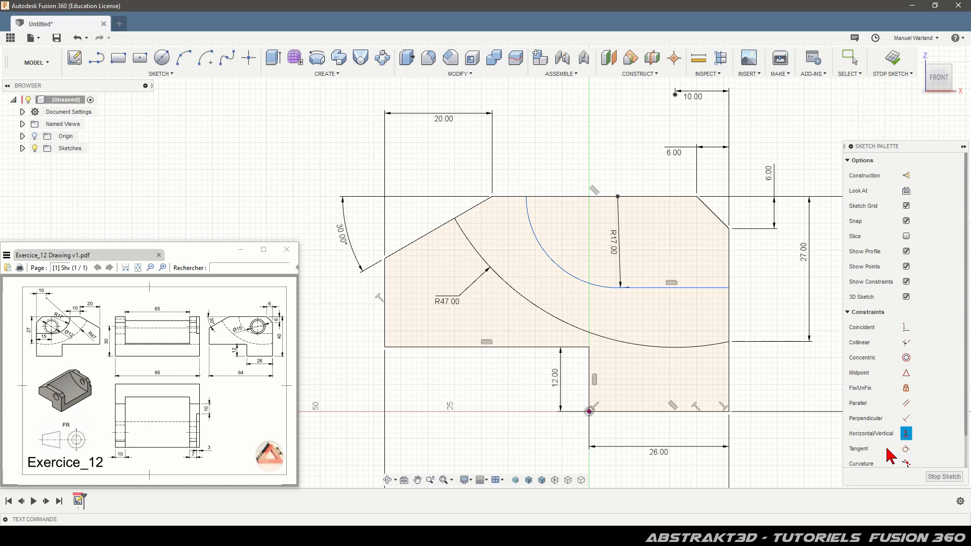
pyautogui.click(906, 448)
pyautogui.click(657, 288)
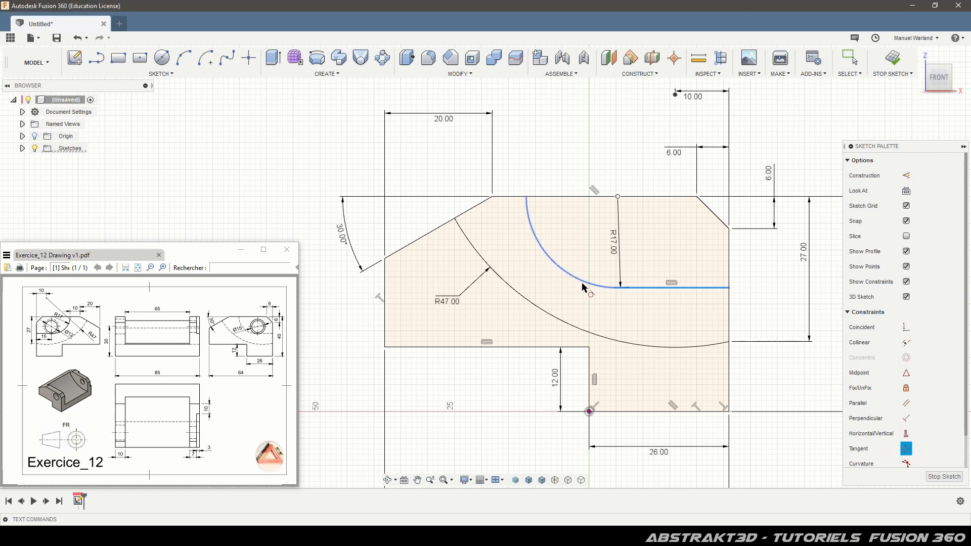
pyautogui.click(590, 287)
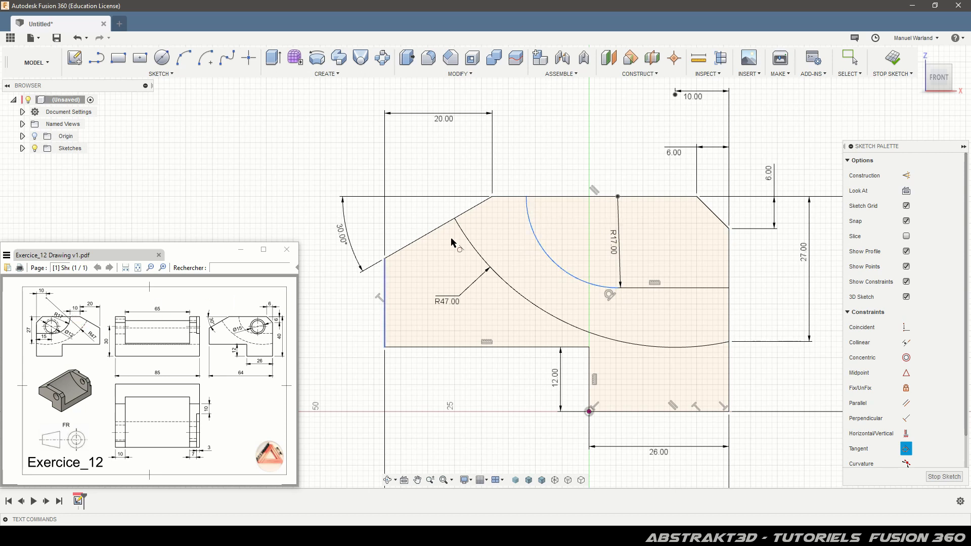
# Step: Dimension the top edge from the sloped edge's corner to the R17 arc as 10 mm, align the 20 mm dimension with it and move the R17 label outside the arc
pyautogui.press('d')
pyautogui.click(492, 196)
pyautogui.click(527, 197)
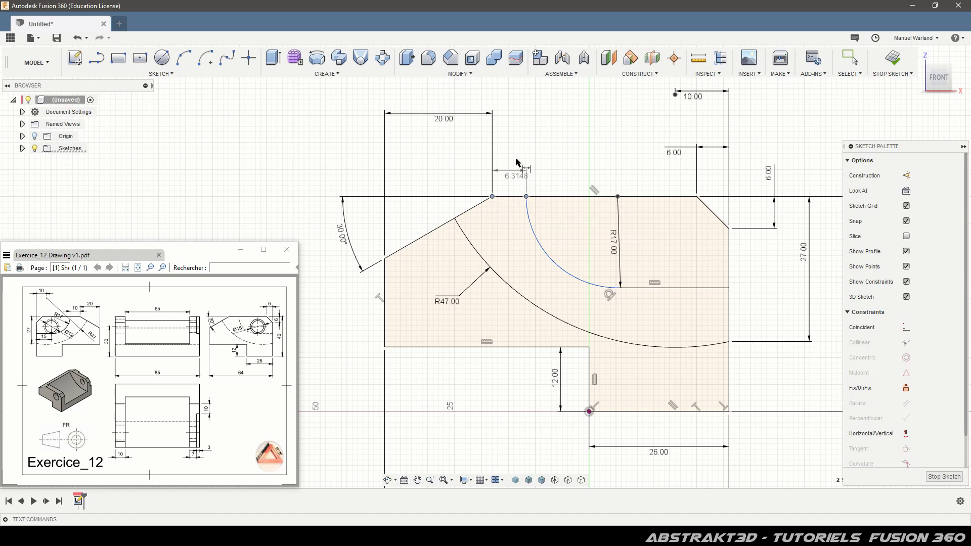
pyautogui.click(514, 152)
pyautogui.write('10')
pyautogui.press('Return')
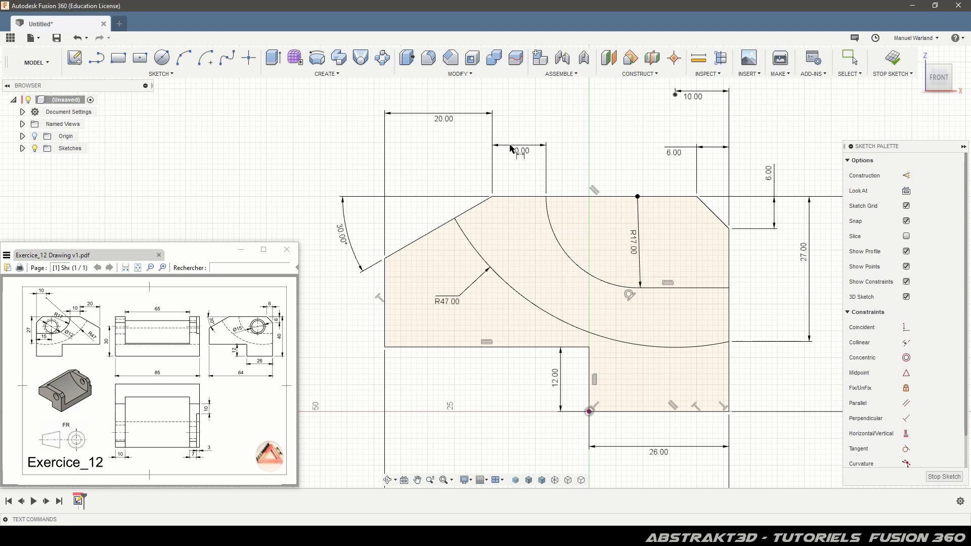
pyautogui.moveTo(444, 120); pyautogui.dragTo(440, 146)
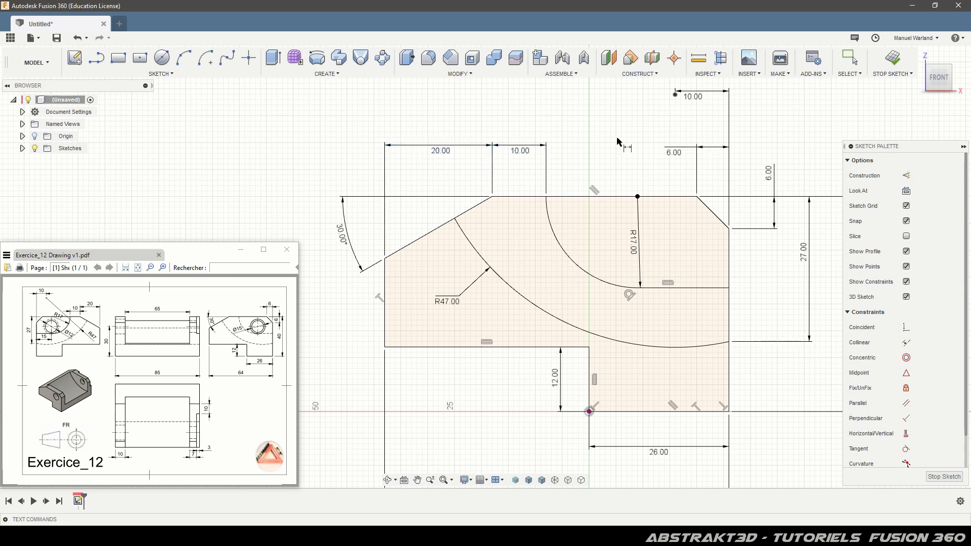
pyautogui.moveTo(636, 251); pyautogui.dragTo(531, 237)
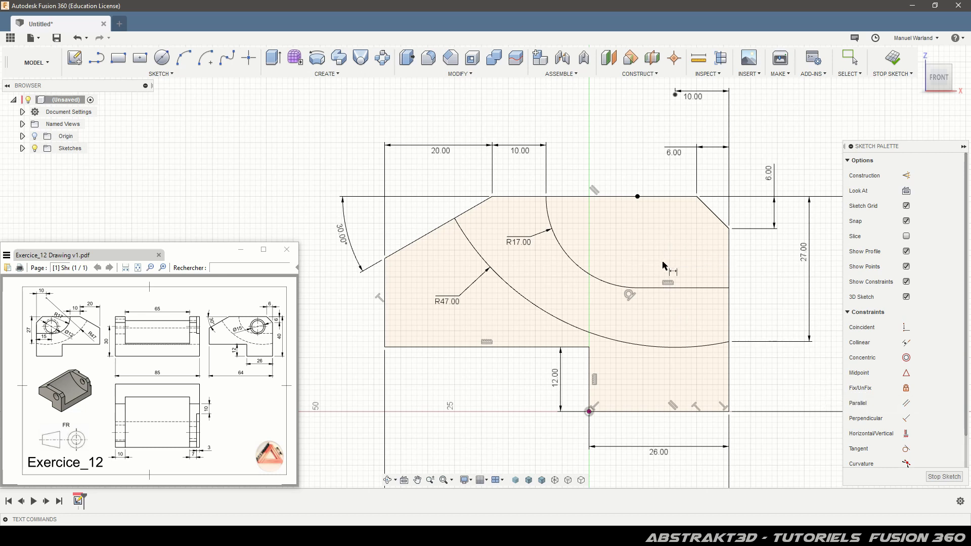
# Step: Sketch a 12 mm diameter circle in the region between the R17 arc and the profile's right edge
pyautogui.click(163, 64)
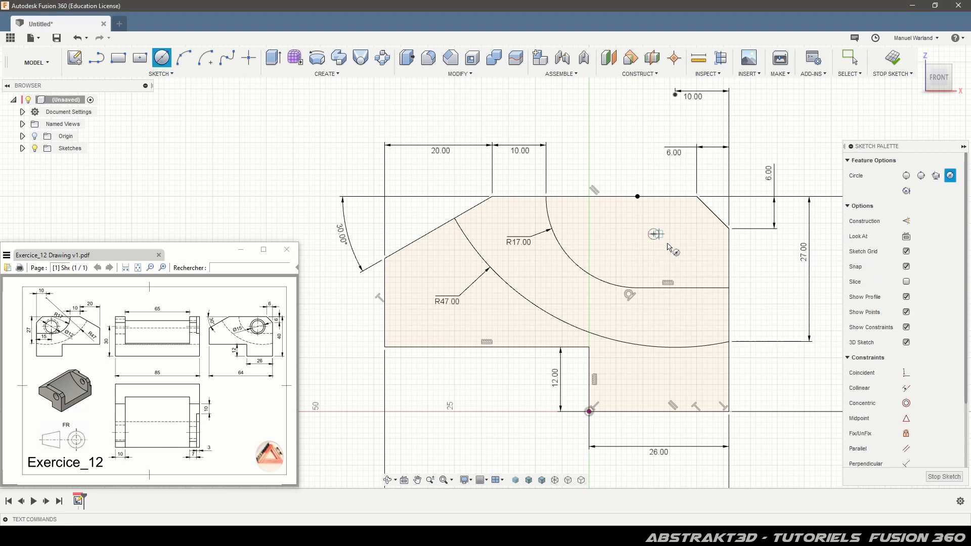
pyautogui.click(654, 235)
pyautogui.write('12')
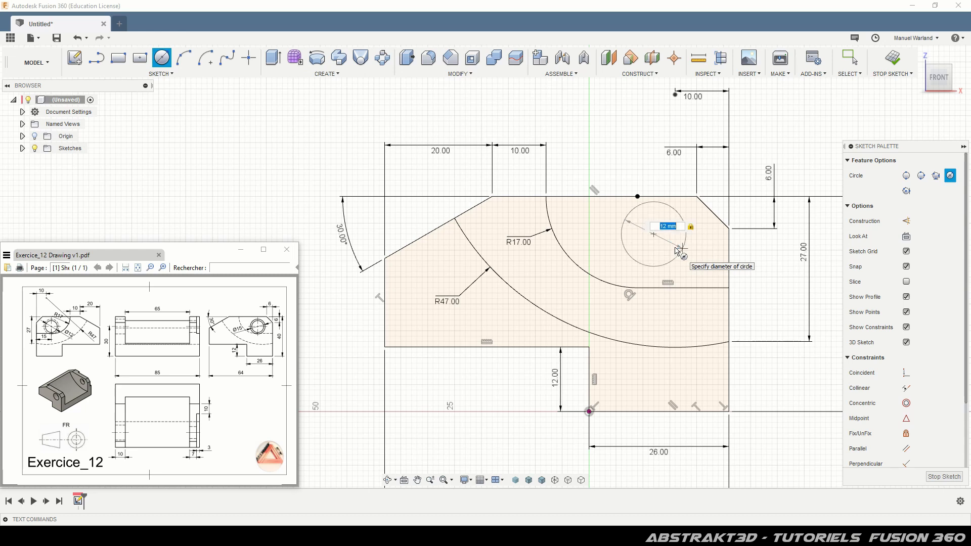
pyautogui.press('Return')
pyautogui.press('Escape')
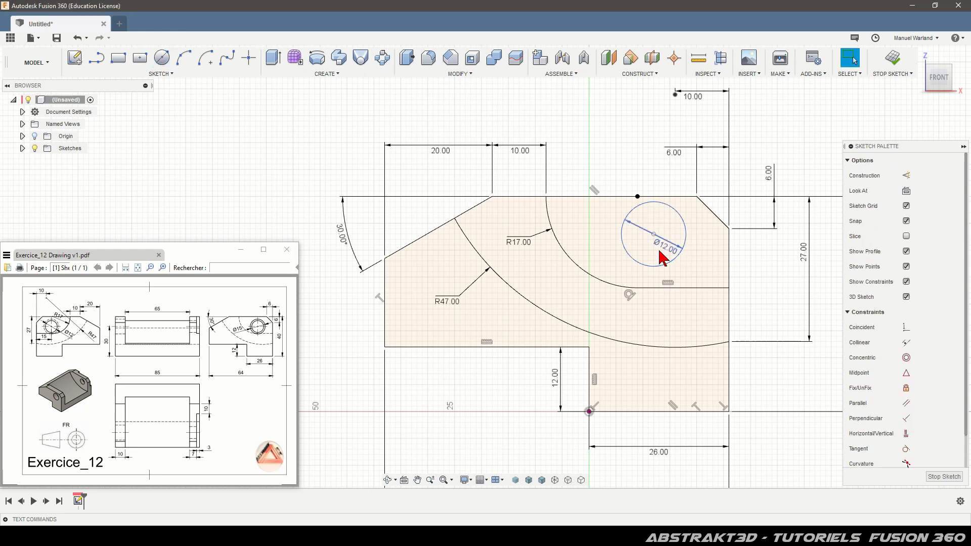
# Step: Sketch a 15 mm diameter circle from the same center as the 12 mm circle
pyautogui.click(162, 57)
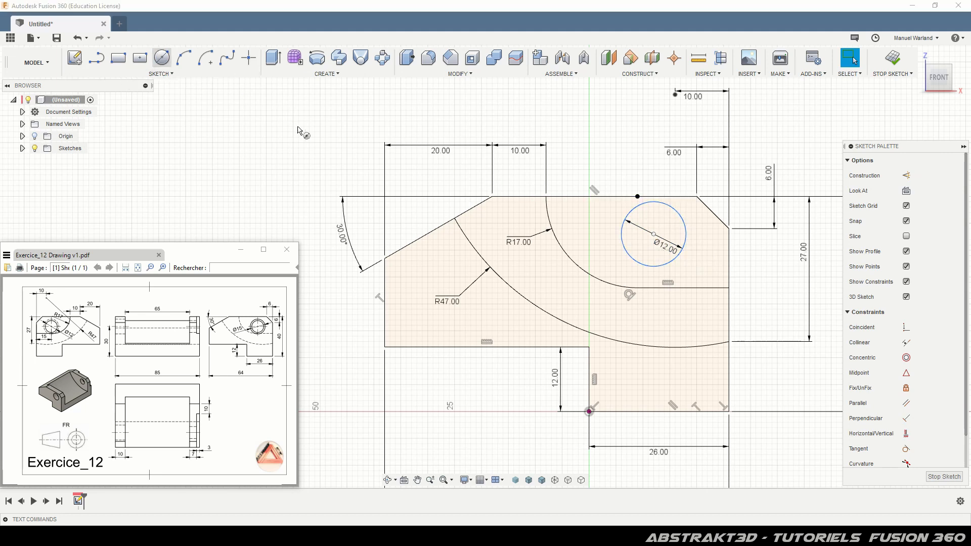
pyautogui.click(654, 235)
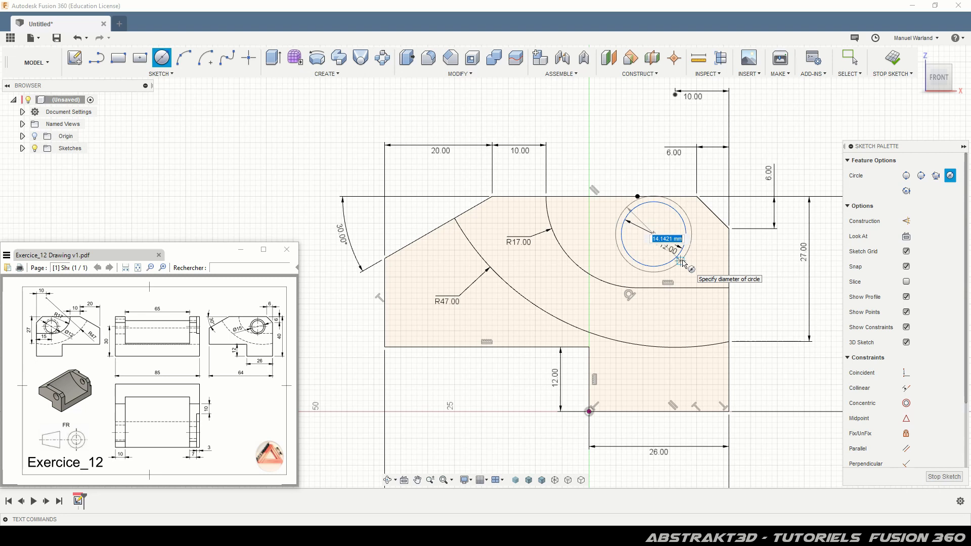
pyautogui.write('15')
pyautogui.press('Tab')
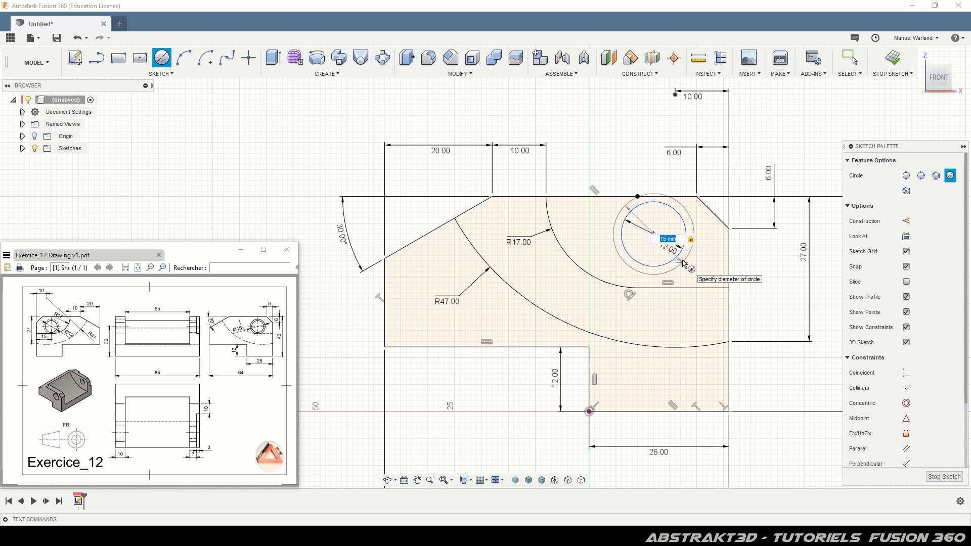
pyautogui.press('Return')
pyautogui.press('Escape')
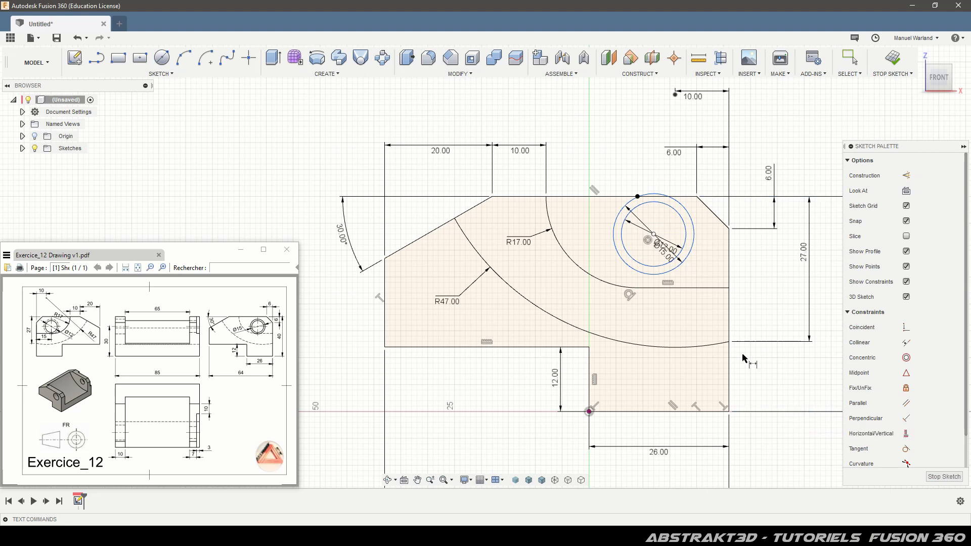
# Step: Dimension the horizontal distance from the circles' center to the profile's right vertical edge as 15 mm
pyautogui.click(654, 235)
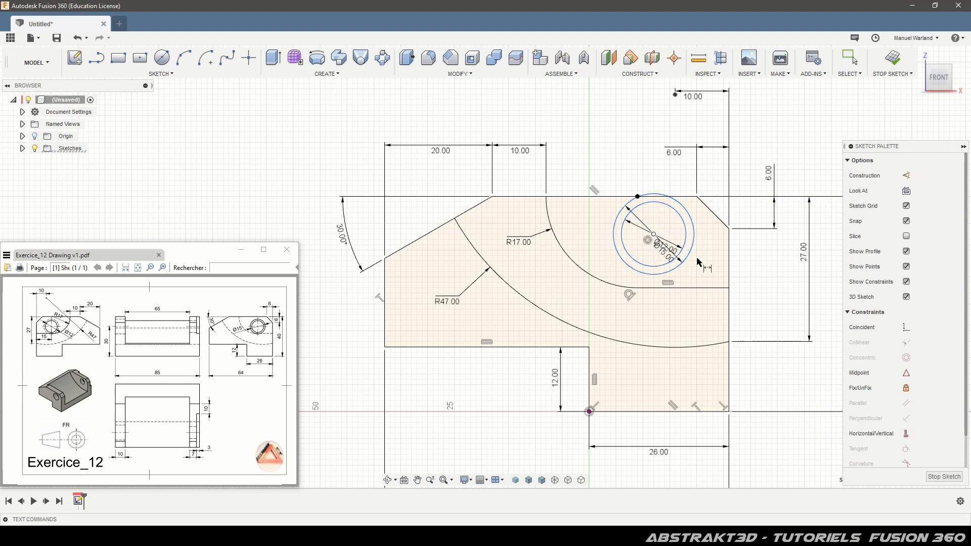
pyautogui.click(729, 257)
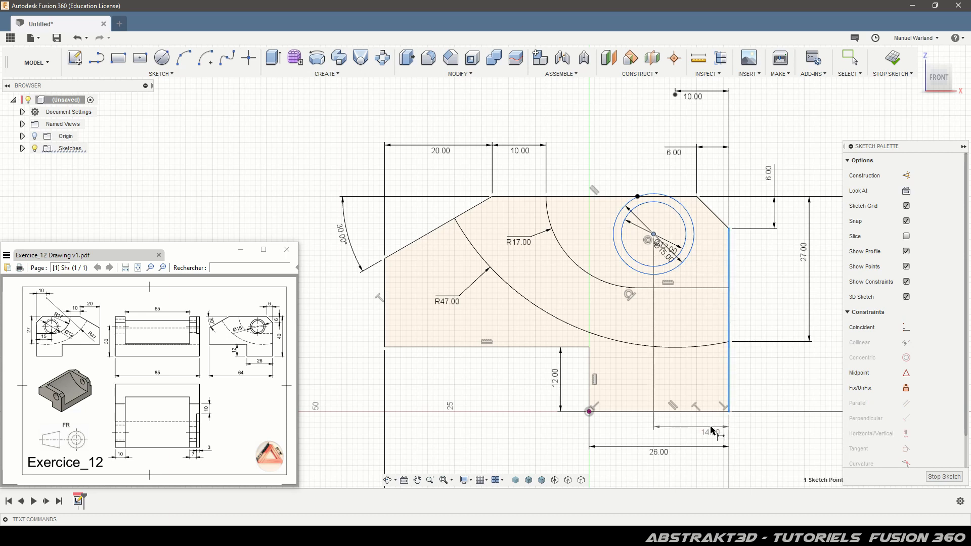
pyautogui.click(706, 433)
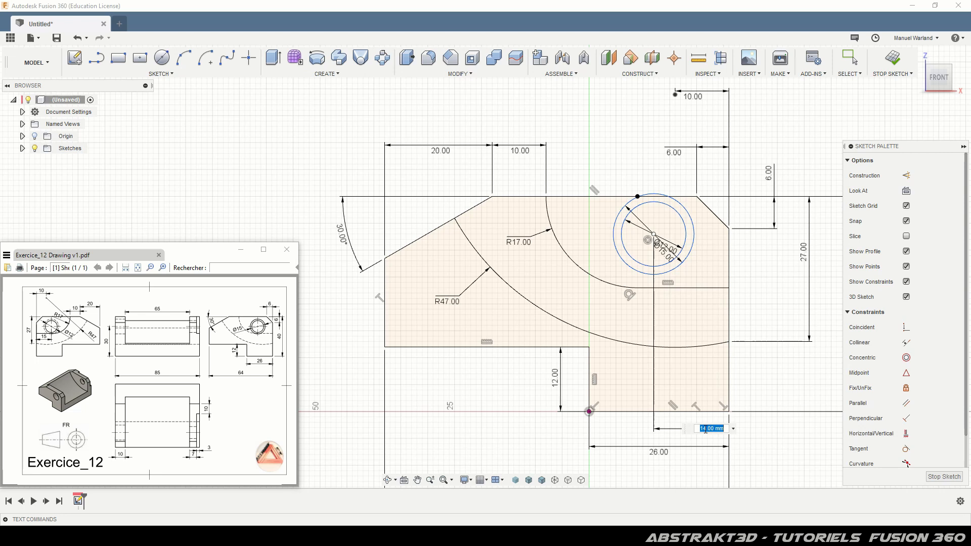
pyautogui.write('15')
pyautogui.press('Return')
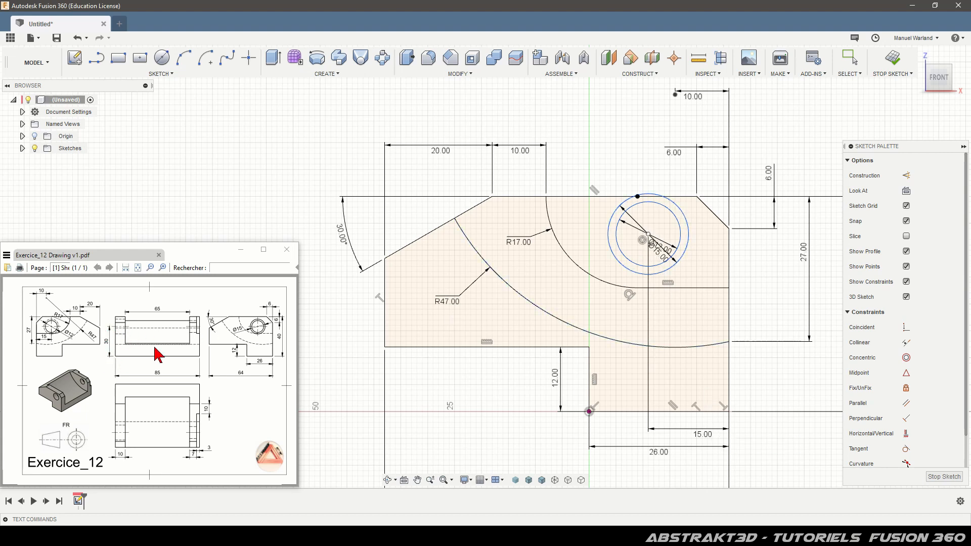
# Step: Dimension the height of the circles' center above the profile's bottom edge as 30 mm
pyautogui.click(648, 235)
pyautogui.click(668, 412)
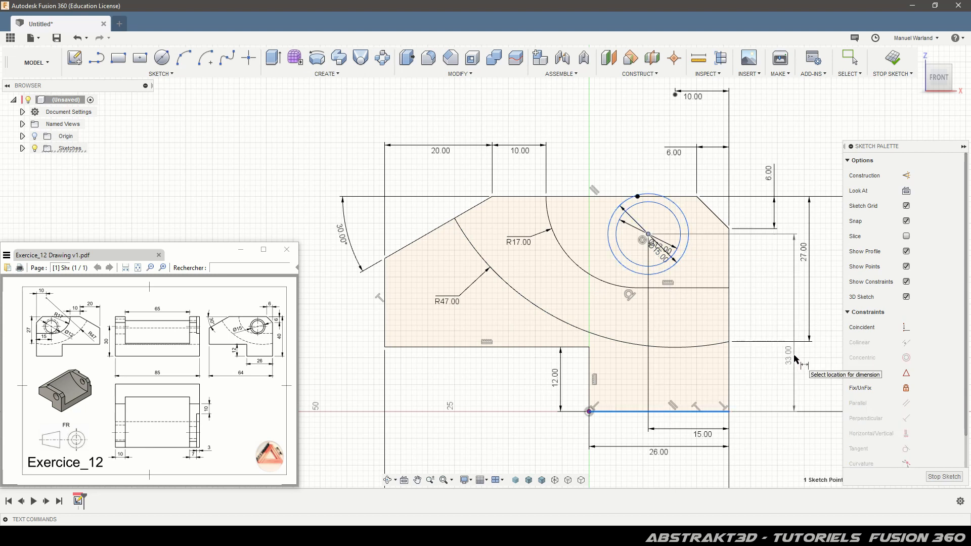
pyautogui.click(784, 316)
pyautogui.write('30')
pyautogui.press('Return')
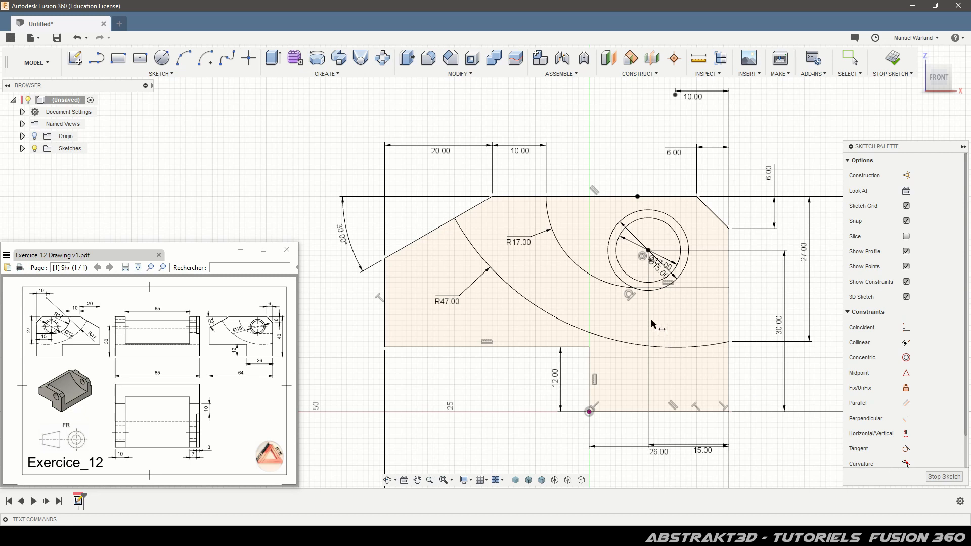
# Step: Move the 15 mm, the uppermost 10 mm and the 40 mm dimensions closer to the profile and finish the sketch
pyautogui.scroll(3, 647, 297)
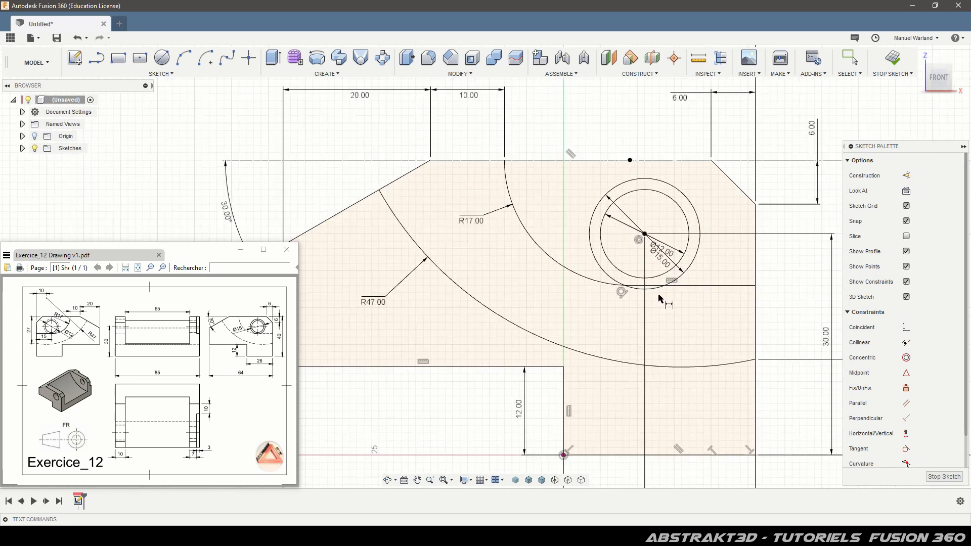
pyautogui.scroll(3, 652, 298)
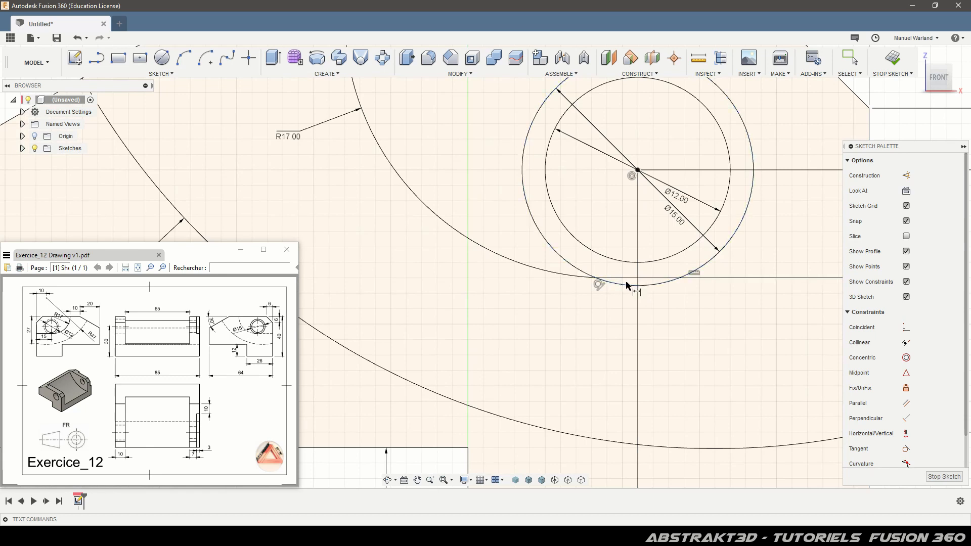
pyautogui.click(641, 286)
pyautogui.scroll(-3, 738, 375)
pyautogui.scroll(-3, 711, 446)
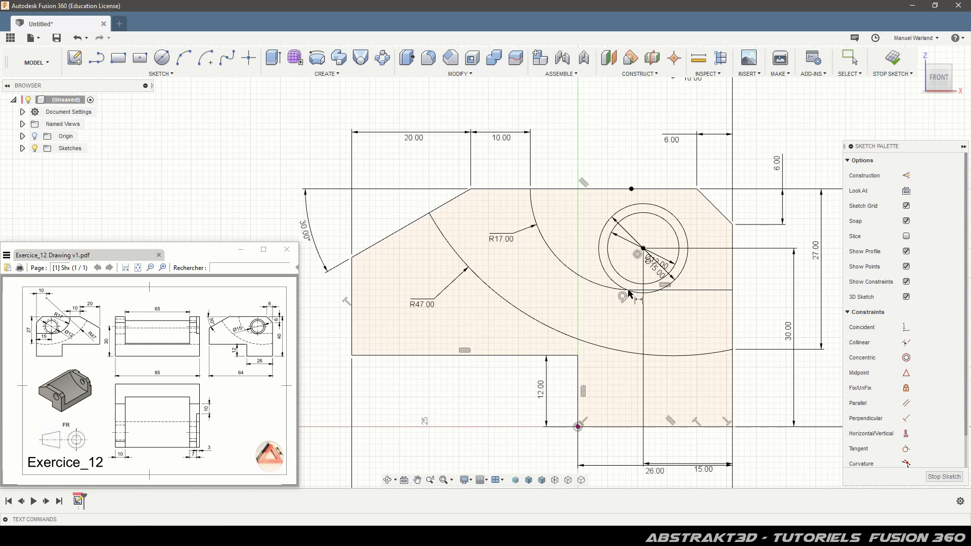
pyautogui.scroll(-1, 630, 281)
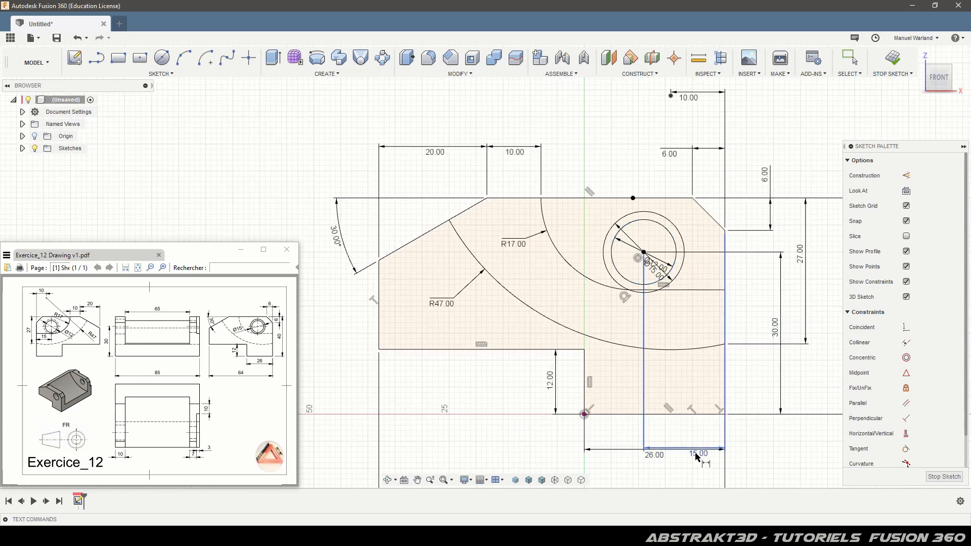
pyautogui.moveTo(701, 454); pyautogui.dragTo(698, 438)
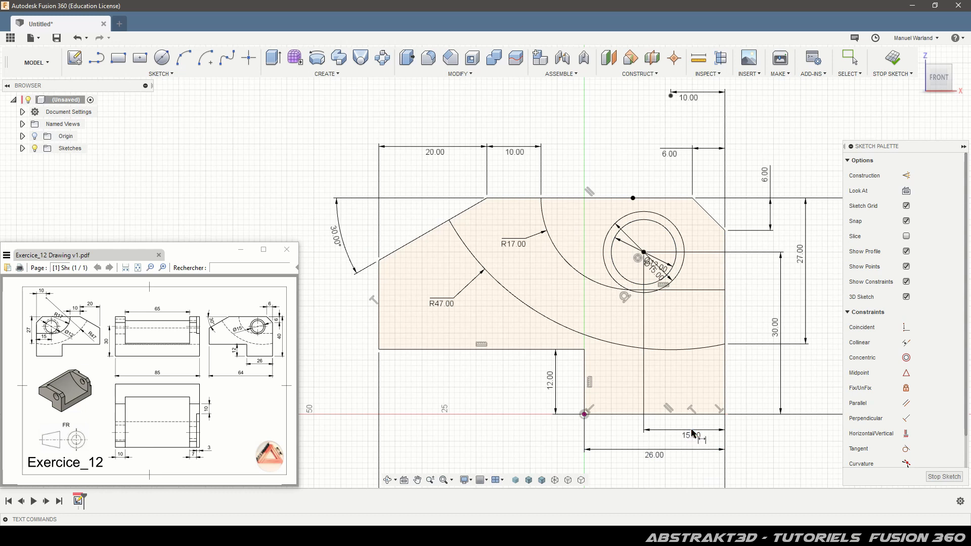
pyautogui.moveTo(695, 104); pyautogui.dragTo(694, 131)
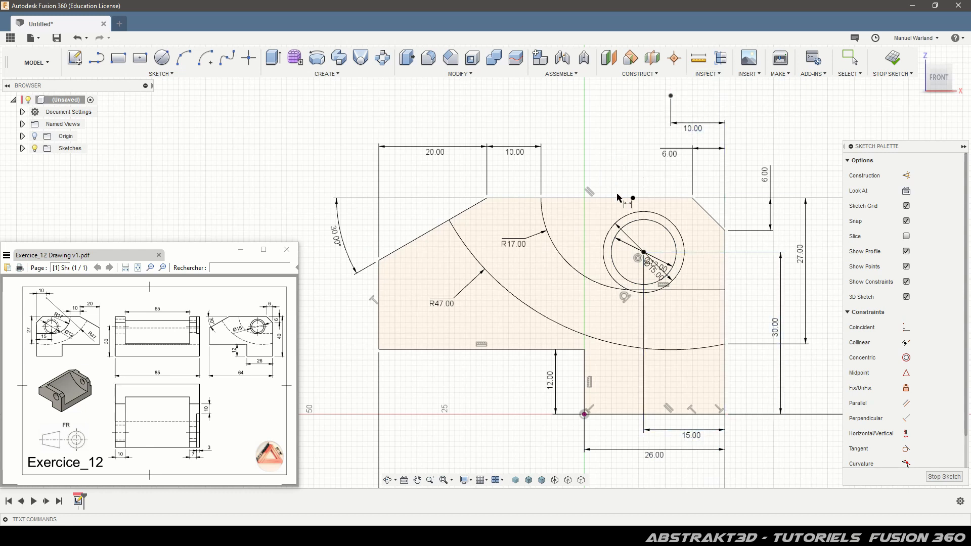
pyautogui.scroll(-2, 440, 109)
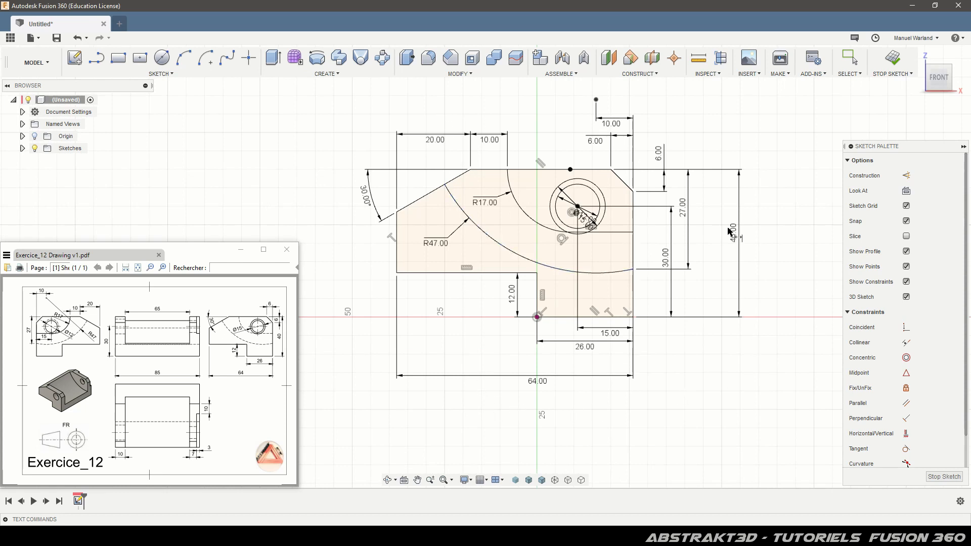
pyautogui.moveTo(739, 245); pyautogui.dragTo(715, 238)
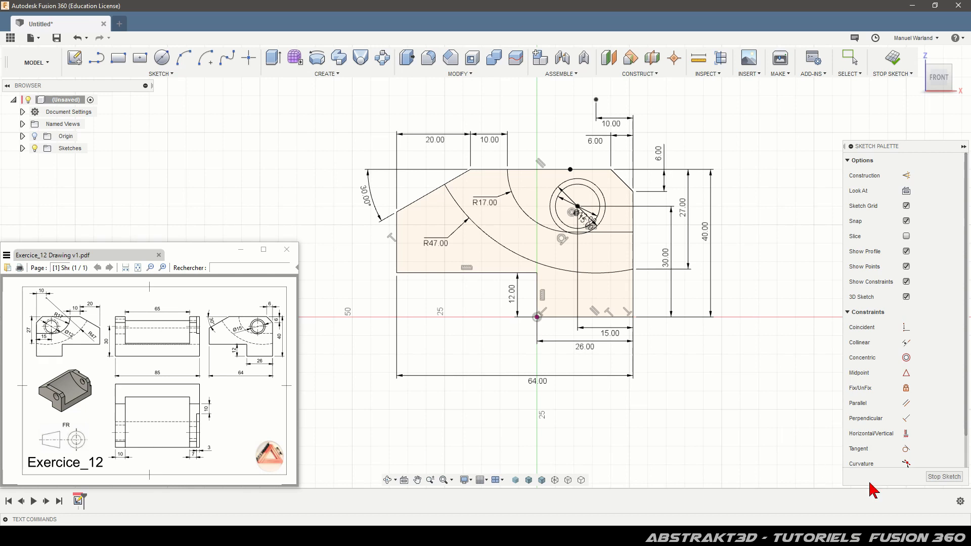
pyautogui.click(945, 477)
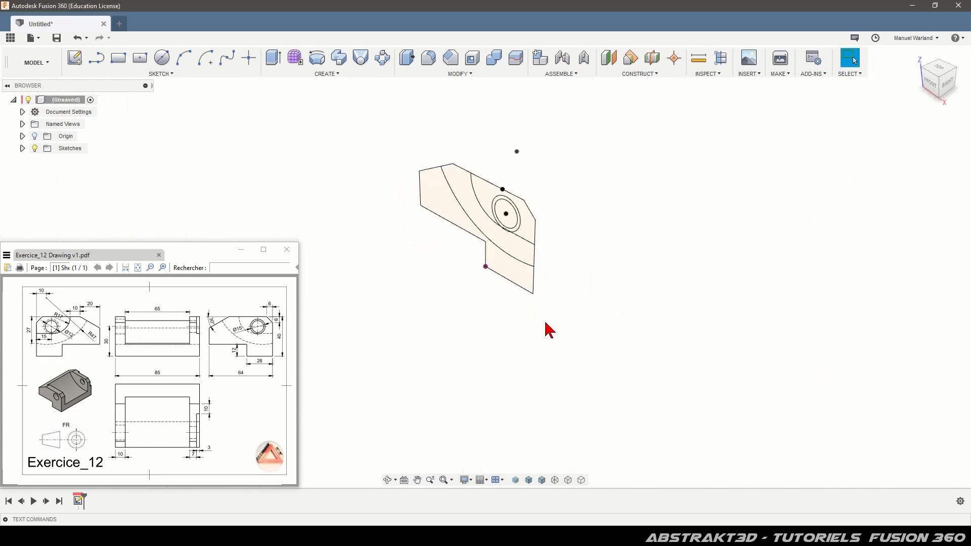
pyautogui.scroll(-1, 677, 399)
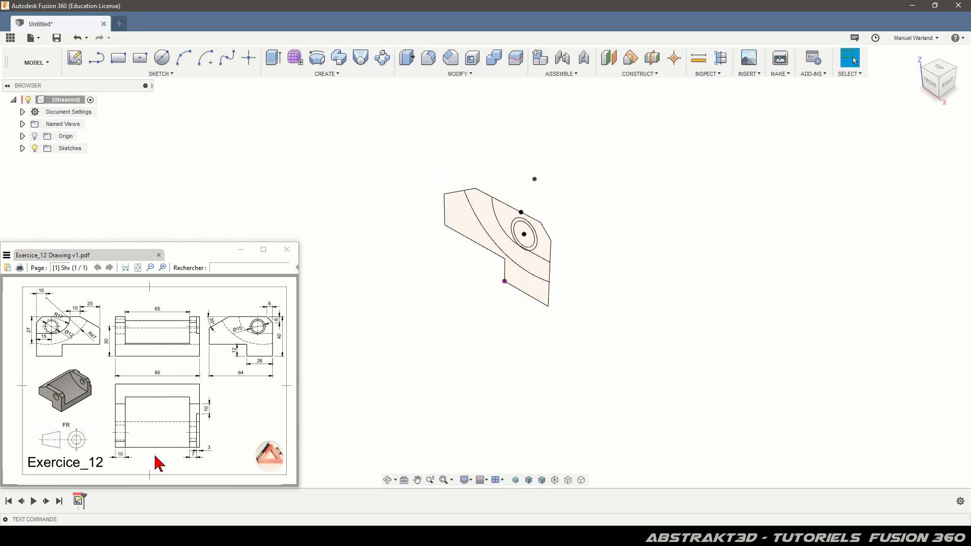
# Step: Set up an Extrude of all the side-profile regions with symmetric direction and whole-length measurement
pyautogui.moveTo(406, 140); pyautogui.dragTo(584, 335)
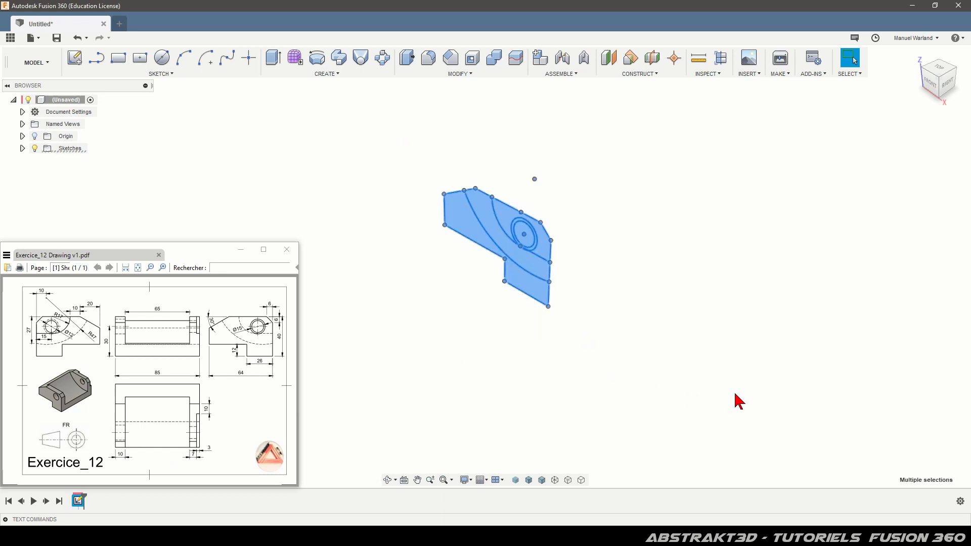
pyautogui.click(273, 59)
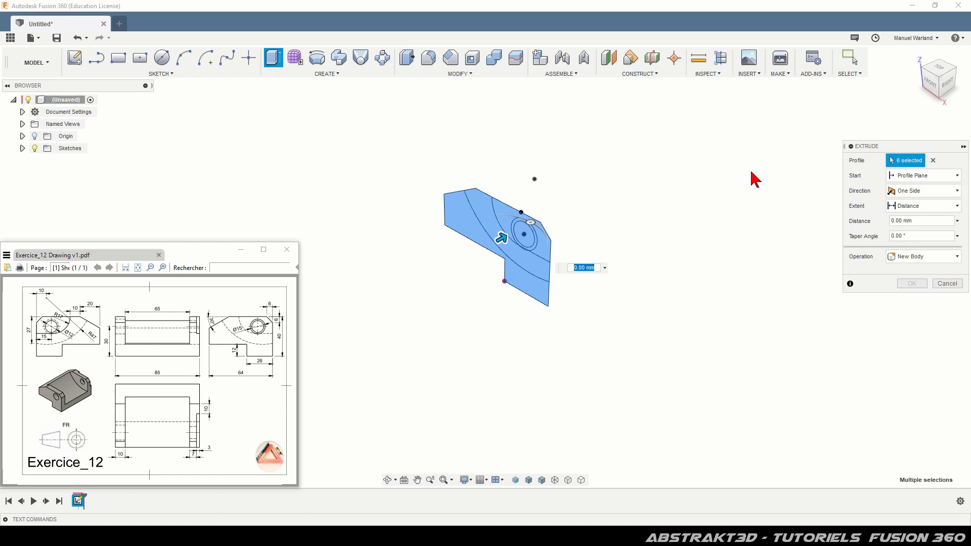
pyautogui.click(935, 196)
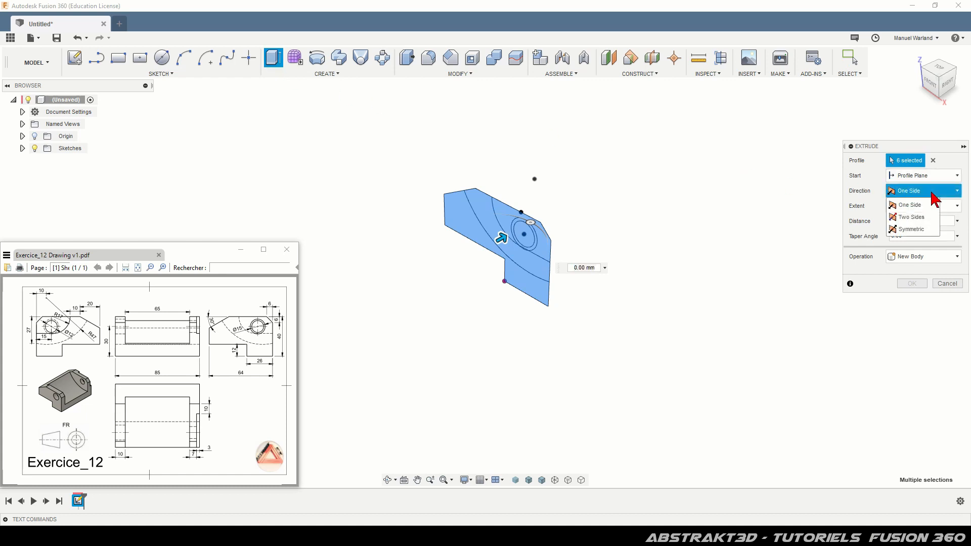
pyautogui.click(916, 230)
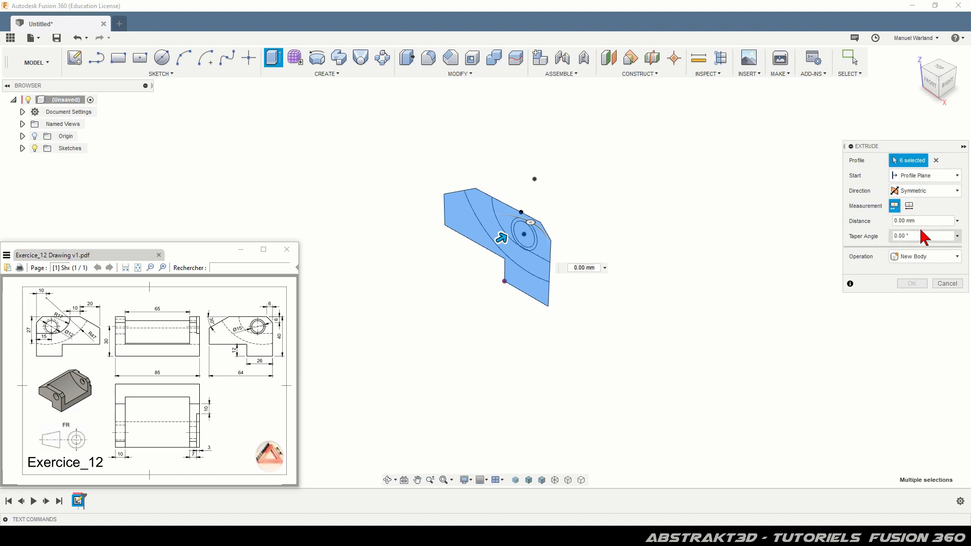
pyautogui.click(910, 207)
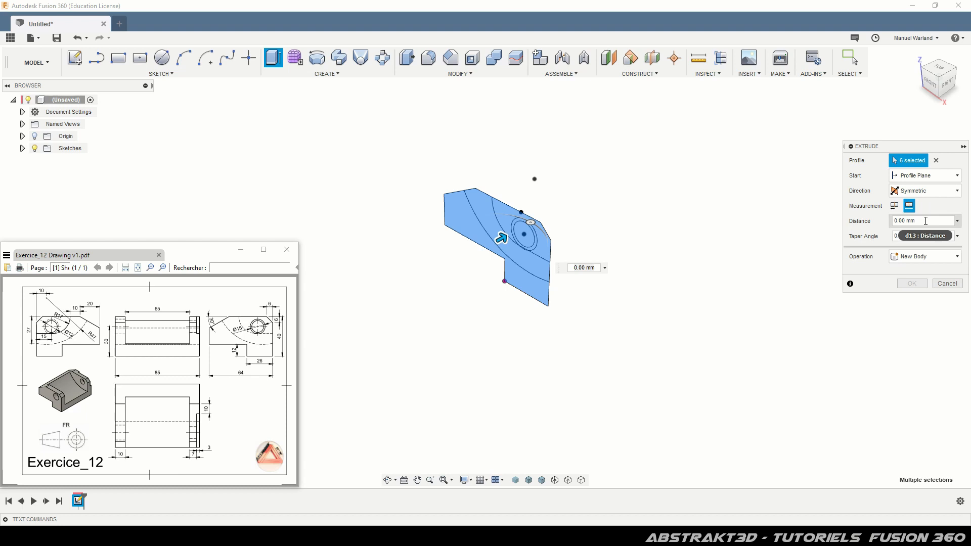
# Step: Exclude the inner 12 mm circle from the extrusion and extrude the remaining regions 85 mm as a new body
pyautogui.doubleClick(926, 221)
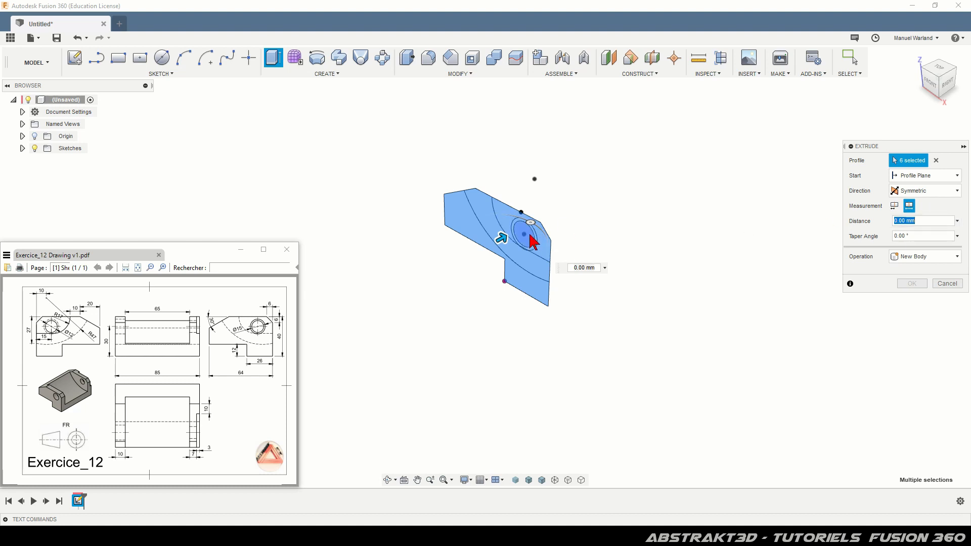
pyautogui.scroll(2, 532, 242)
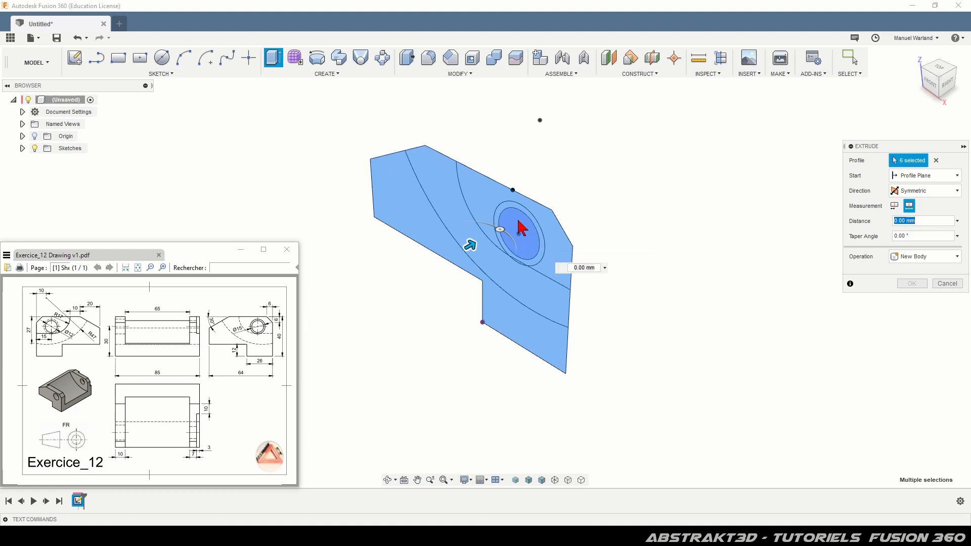
pyautogui.click(519, 228)
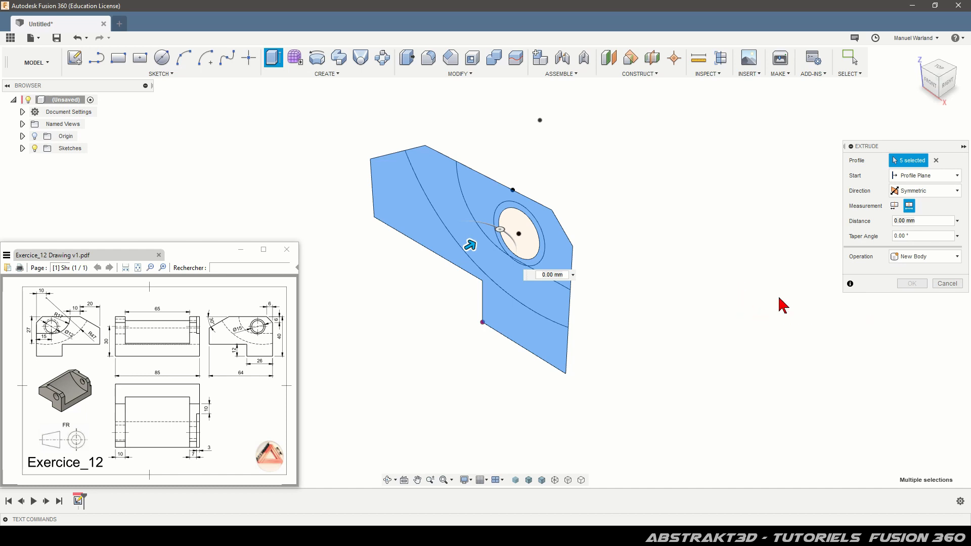
pyautogui.click(936, 220)
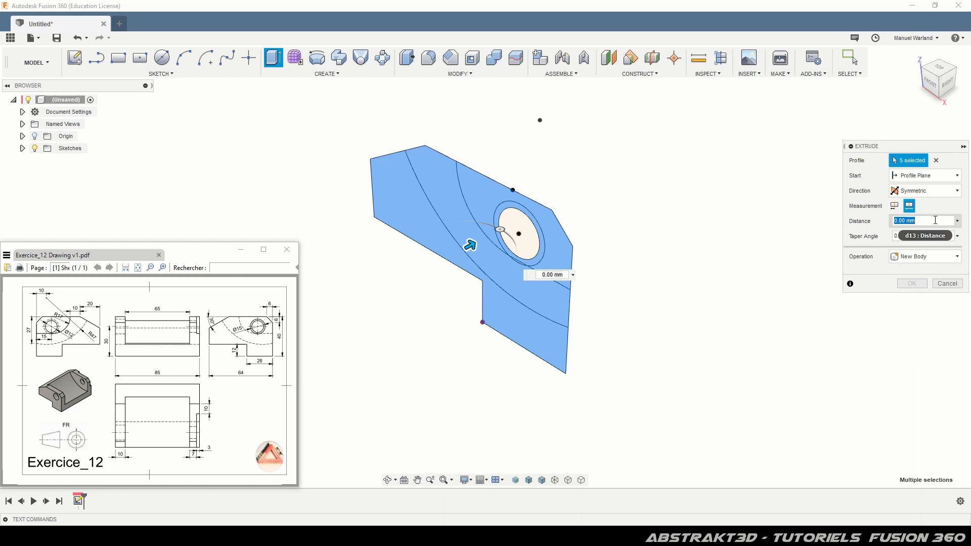
pyautogui.write('85')
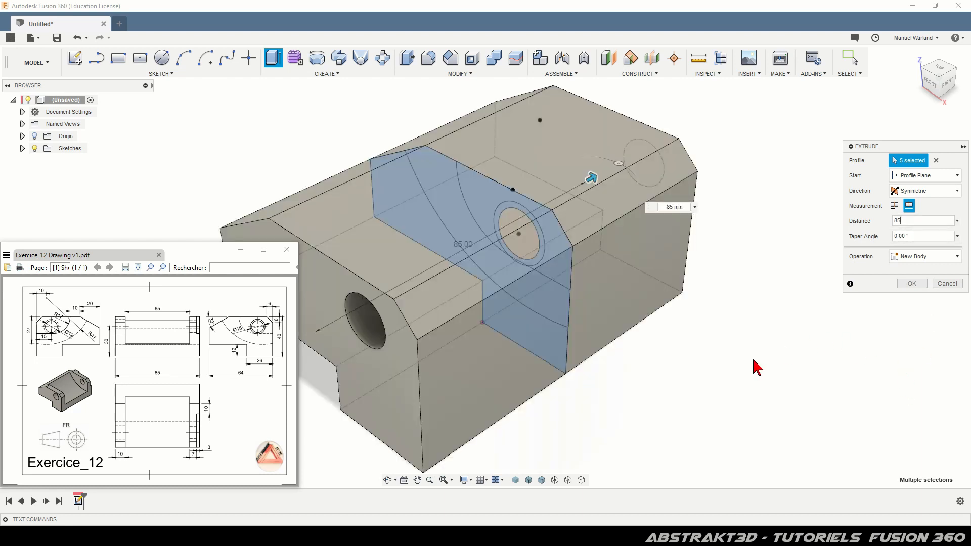
pyautogui.scroll(-1, 753, 360)
pyautogui.scroll(-1, 758, 355)
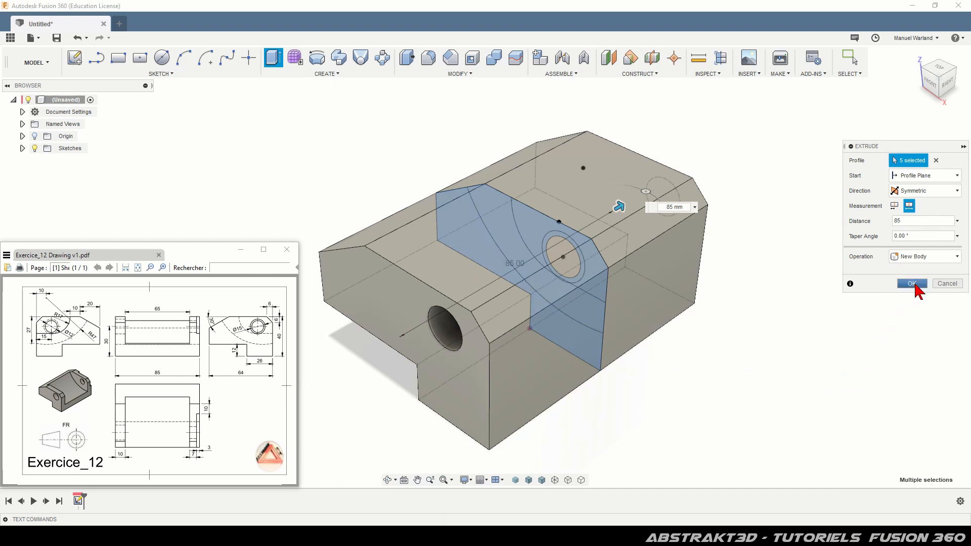
pyautogui.click(916, 284)
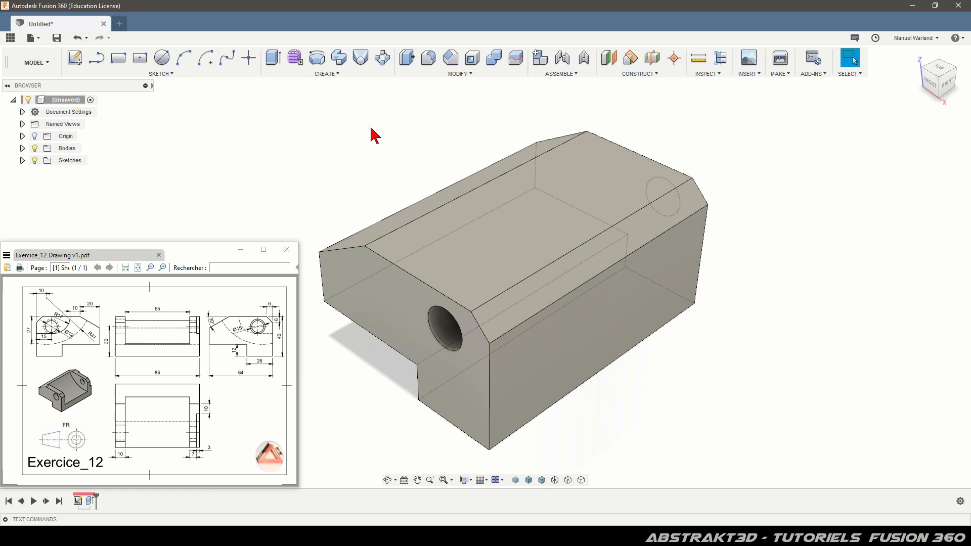
# Step: Hide the extruded body and show the side-profile sketch
pyautogui.click(23, 148)
pyautogui.click(48, 161)
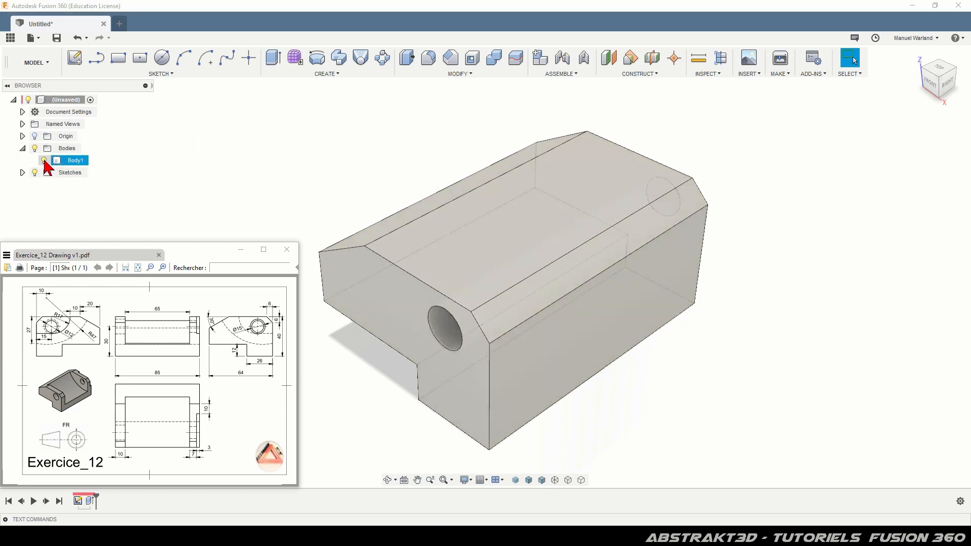
pyautogui.click(45, 160)
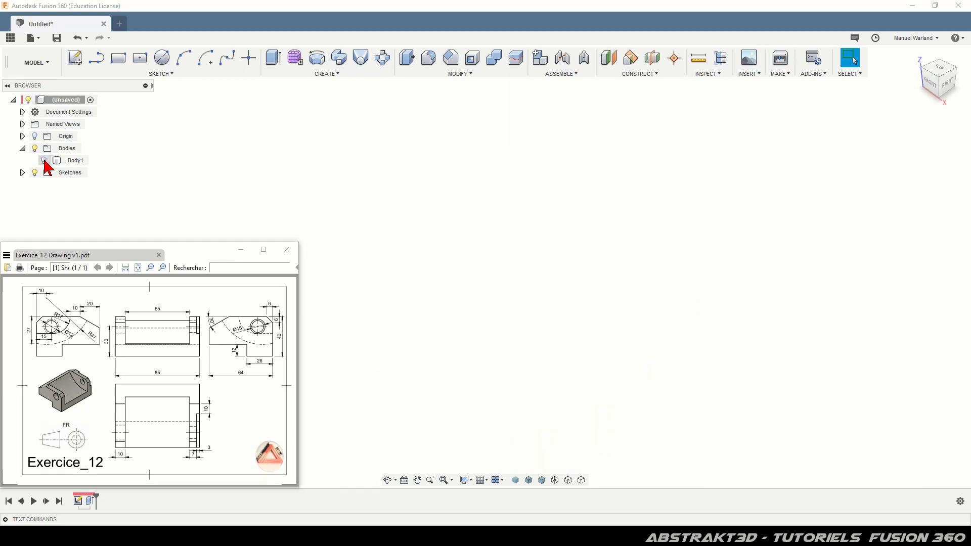
pyautogui.click(22, 172)
pyautogui.click(44, 184)
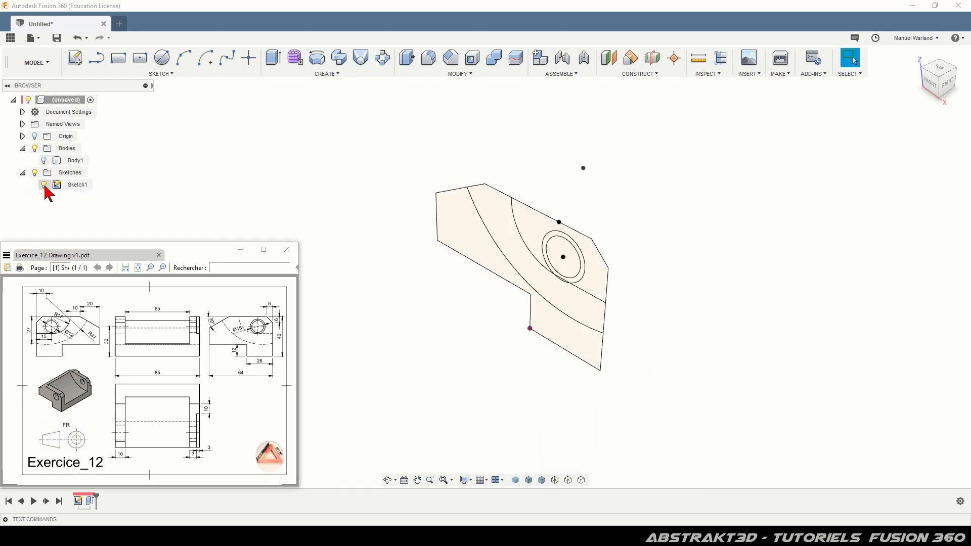
# Step: Select all sketch regions on the circles' side of the larger arc, including both circles and the small sliver beneath them
pyautogui.scroll(5, 596, 299)
pyautogui.click(585, 304)
pyautogui.scroll(3, 546, 288)
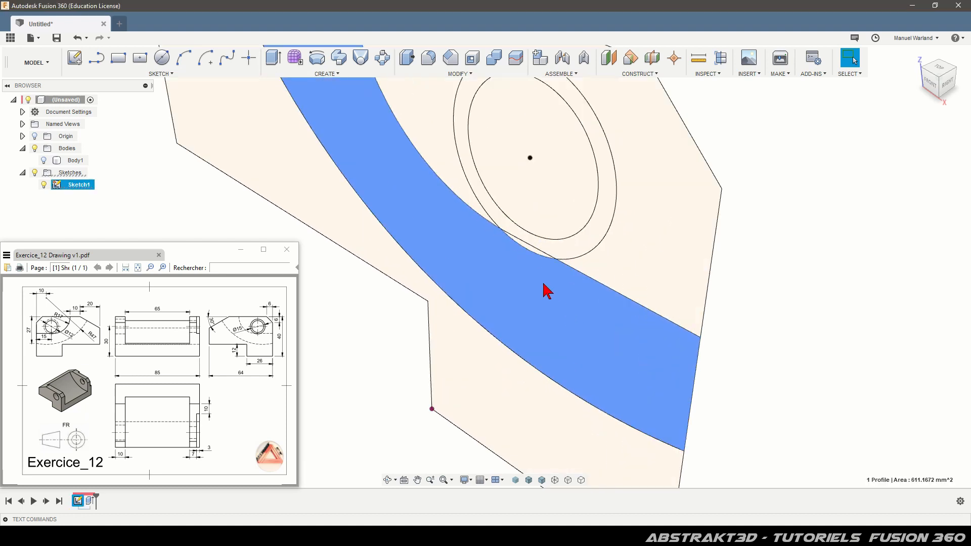
pyautogui.scroll(2, 531, 254)
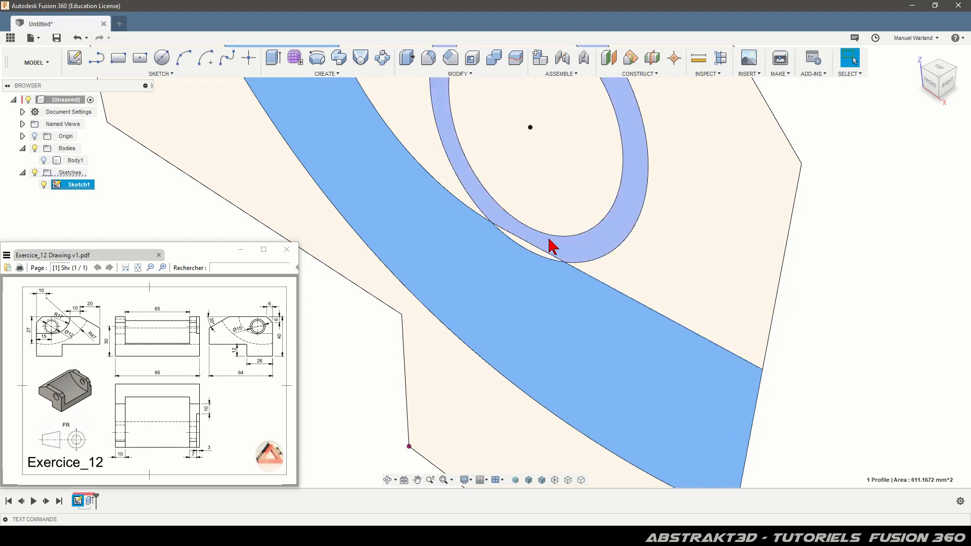
pyautogui.keyDown('ctrl'); pyautogui.click(549, 239); pyautogui.keyUp('ctrl')
pyautogui.keyDown('ctrl'); pyautogui.click(547, 204); pyautogui.keyUp('ctrl')
pyautogui.keyDown('ctrl'); pyautogui.click(432, 157); pyautogui.keyUp('ctrl')
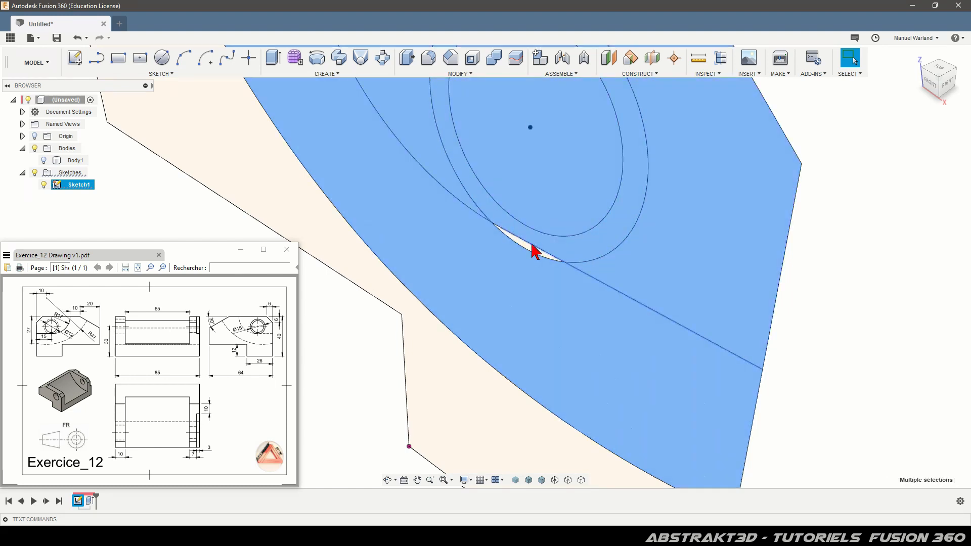
pyautogui.scroll(6, 530, 254)
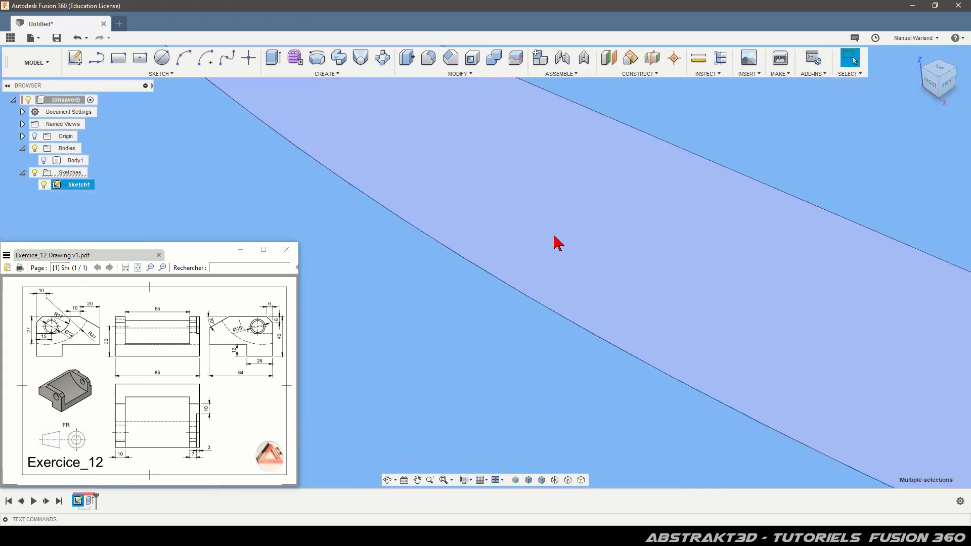
pyautogui.scroll(-6, 559, 243)
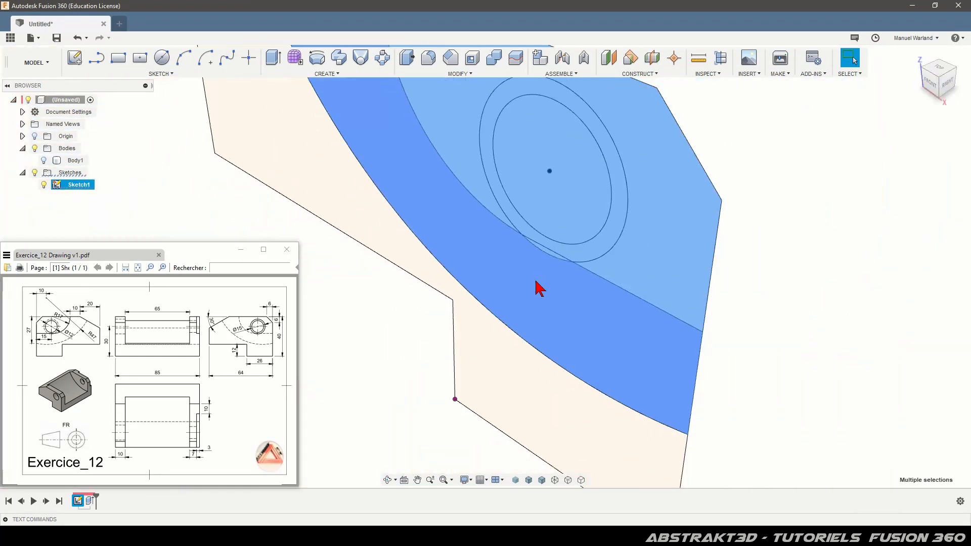
pyautogui.scroll(-2, 541, 290)
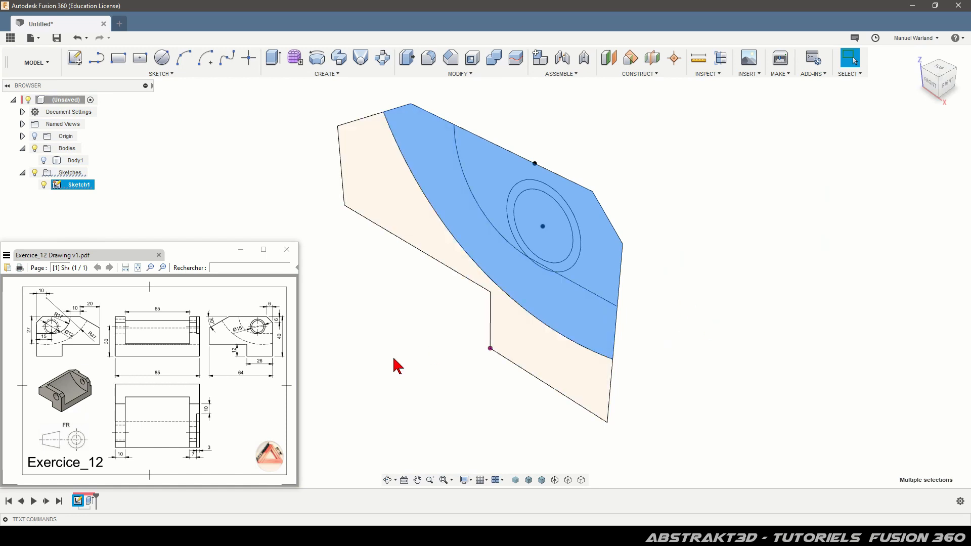
# Step: Show the body again and cut the selected regions through it symmetrically over a whole length of 65 mm
pyautogui.click(44, 160)
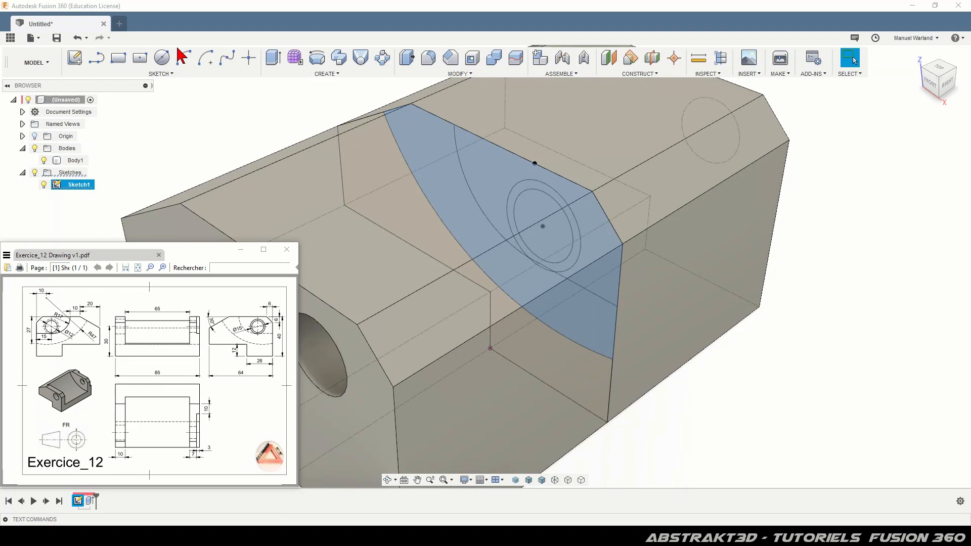
pyautogui.click(274, 59)
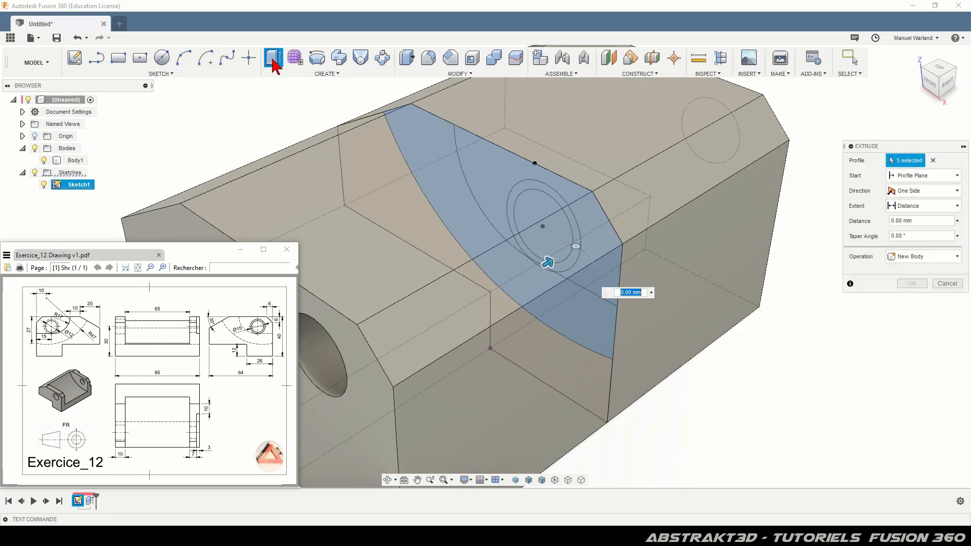
pyautogui.click(950, 192)
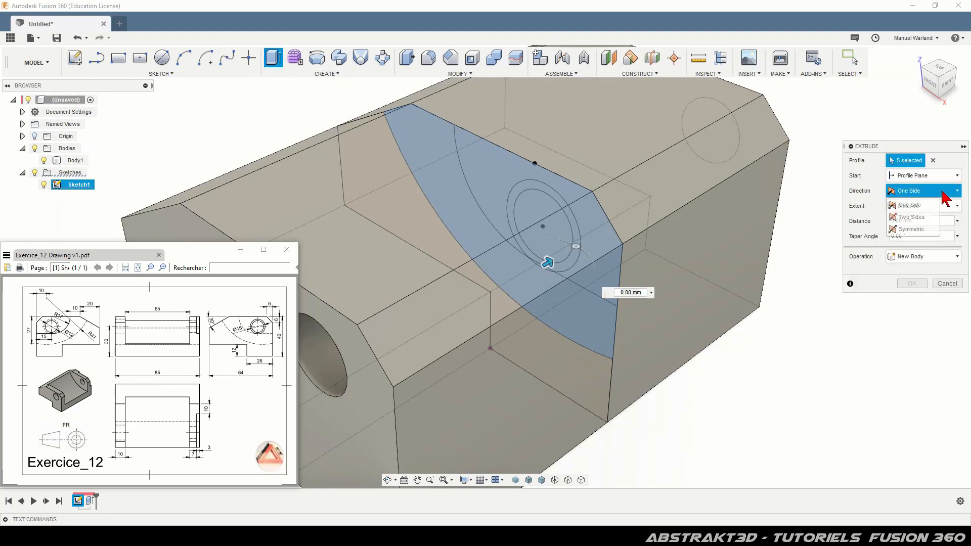
pyautogui.click(916, 229)
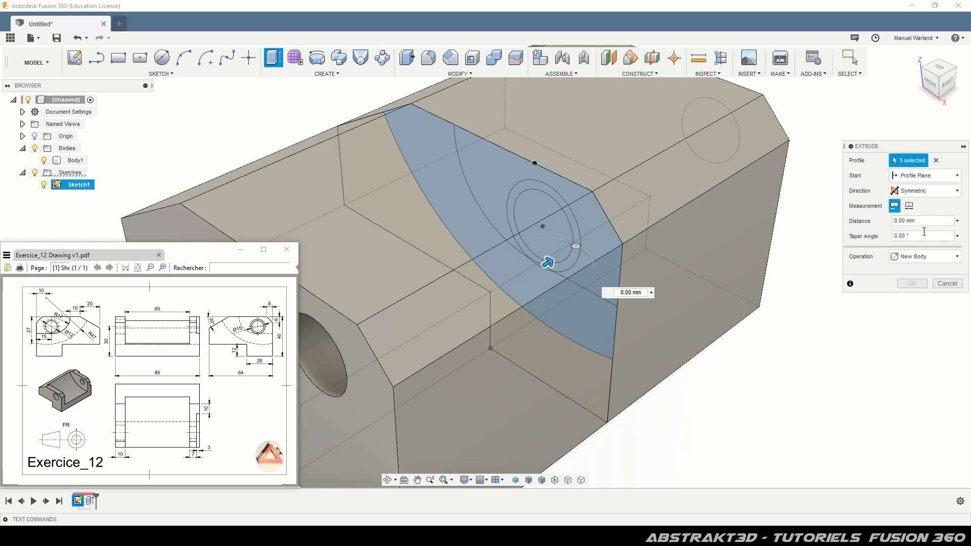
pyautogui.click(909, 207)
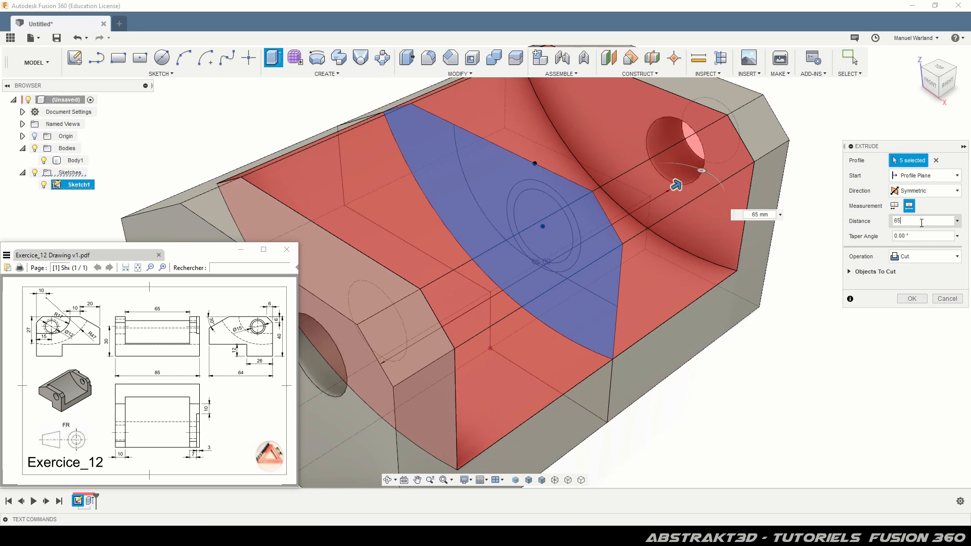
pyautogui.press('Return')
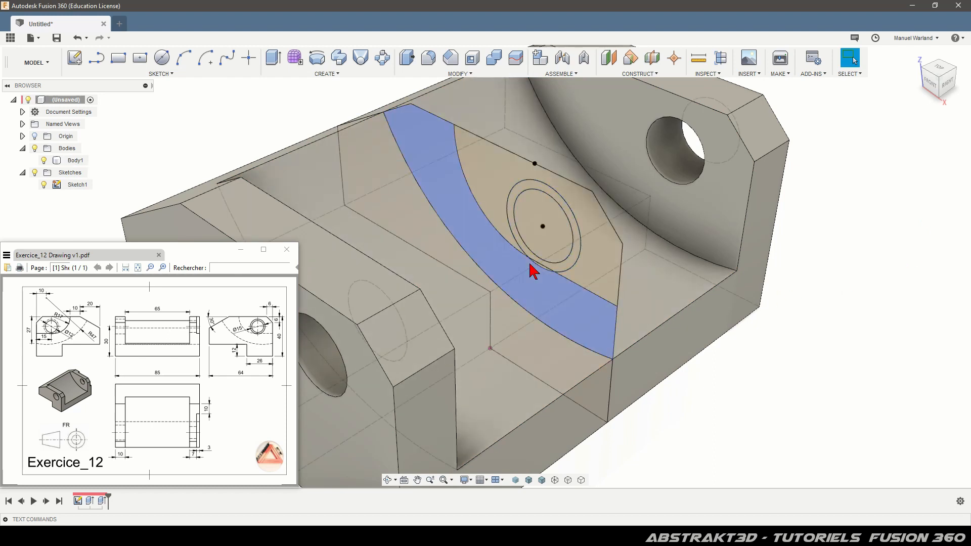
# Step: Select the sketch regions enclosed by the smaller arc, including the inner circle and the ring around it, leaving out the sliver beneath
pyautogui.scroll(6, 561, 269)
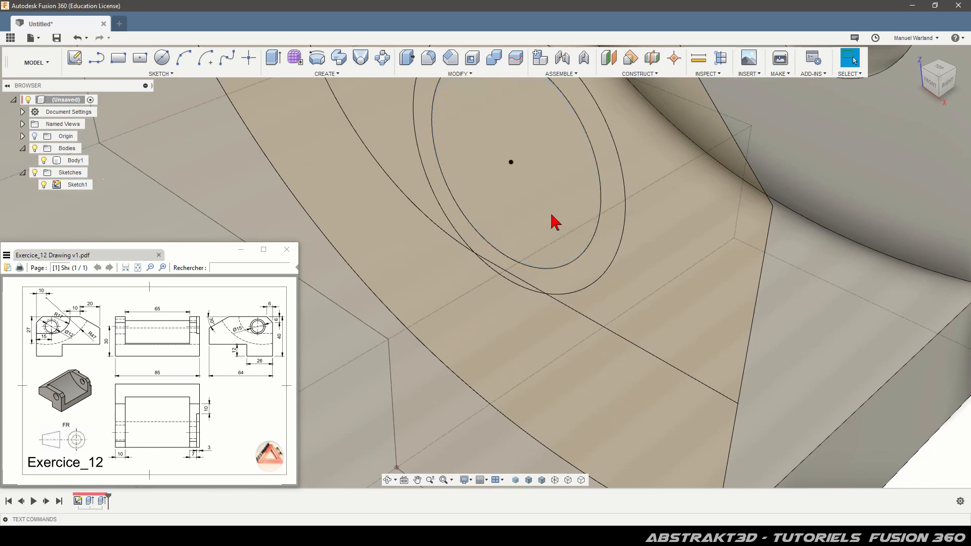
pyautogui.click(554, 254)
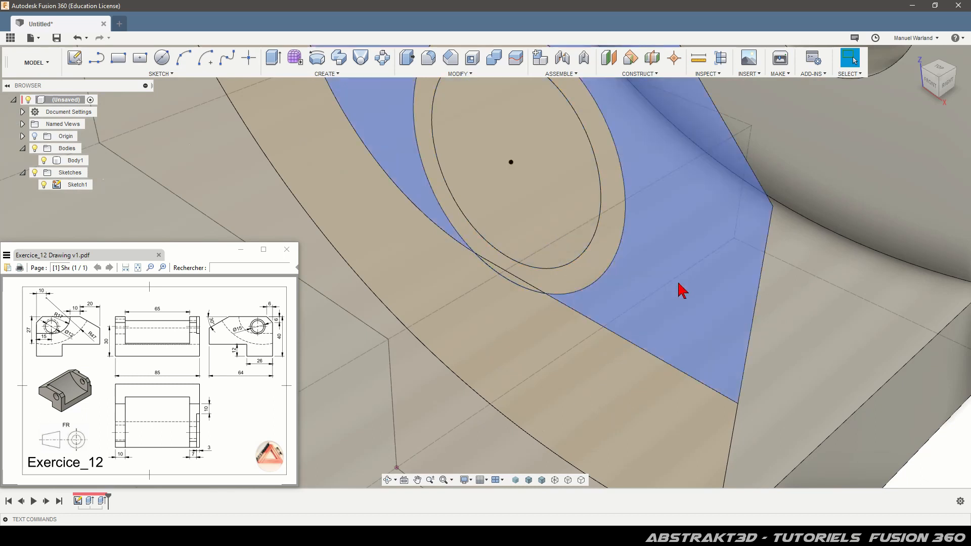
pyautogui.click(555, 221)
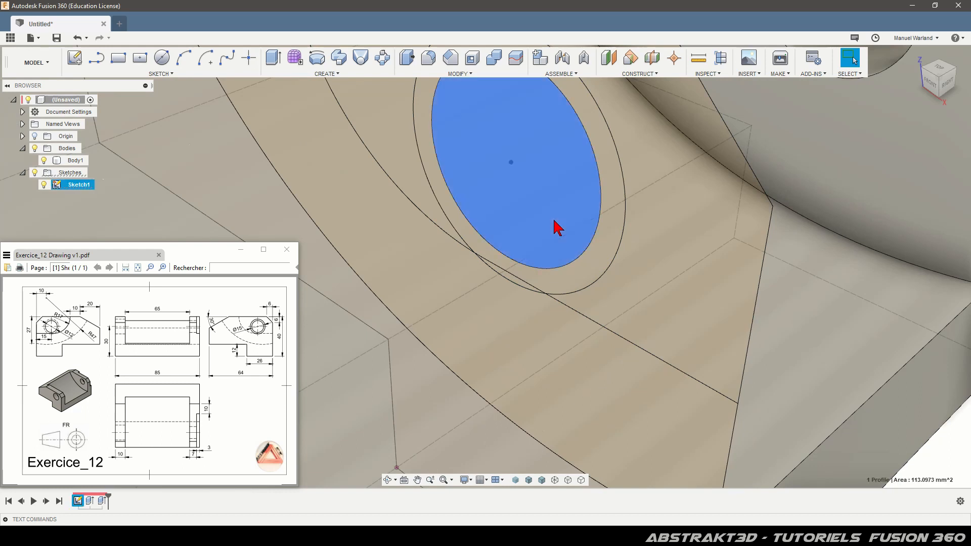
pyautogui.click(600, 273)
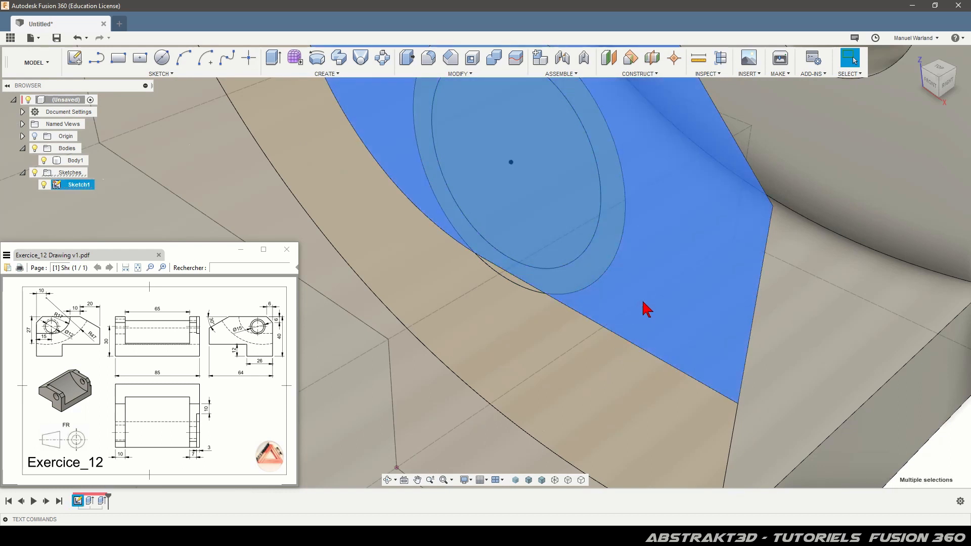
pyautogui.scroll(-3, 470, 256)
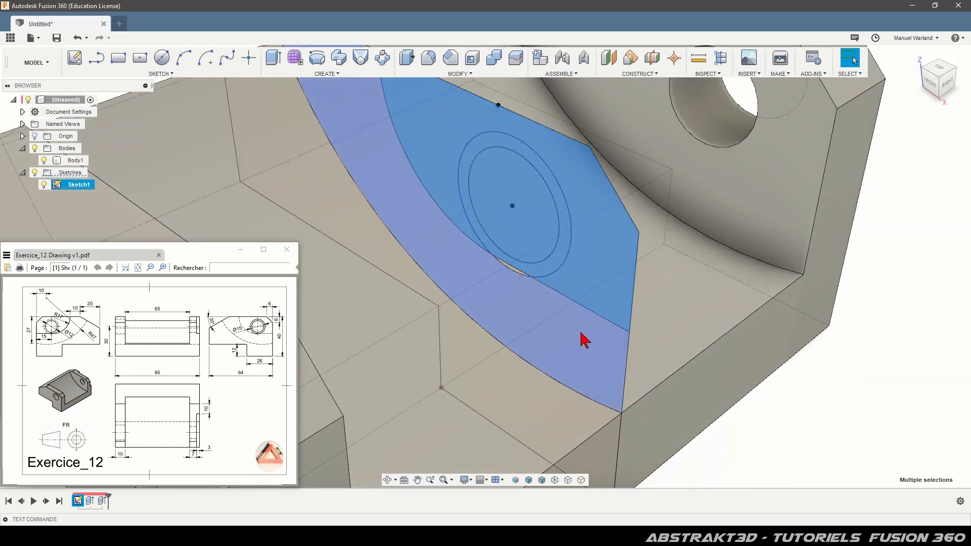
pyautogui.scroll(-3, 572, 369)
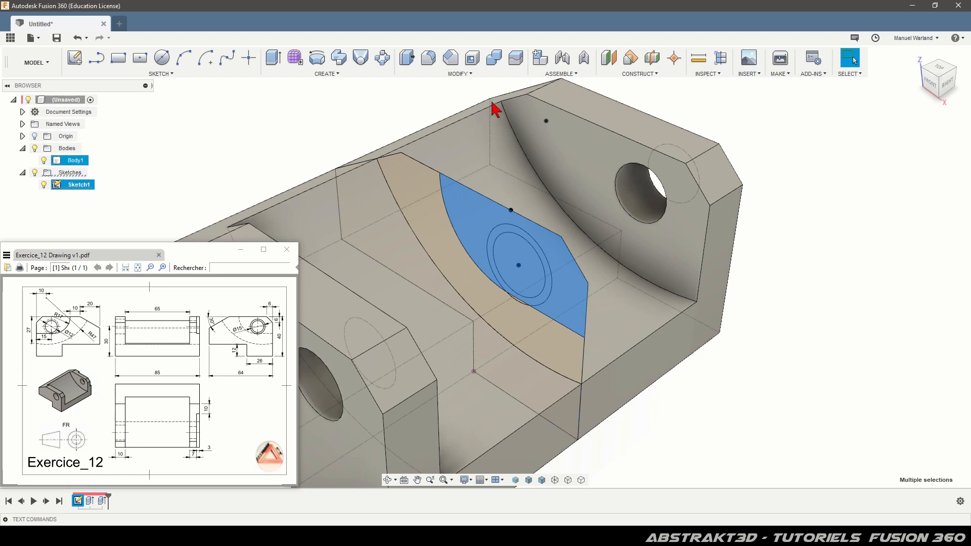
# Step: Cut the selected regions with a distance of -3 mm, starting from the bracket's right outer side face as the From Object reference
pyautogui.click(273, 58)
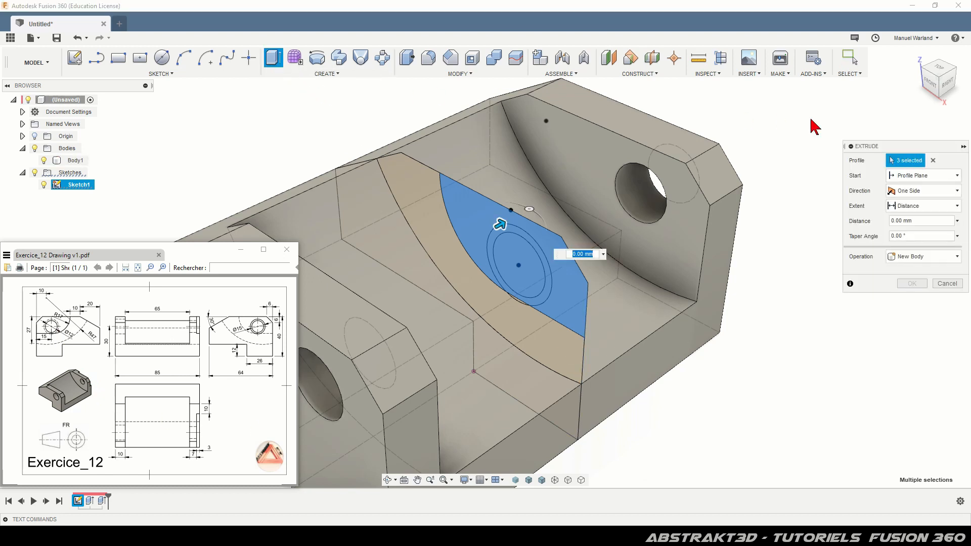
pyautogui.click(933, 176)
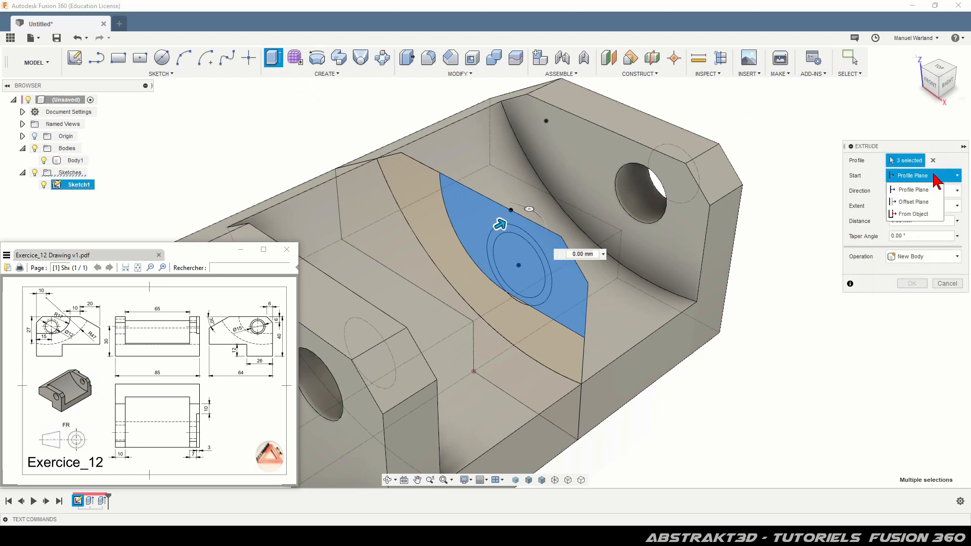
pyautogui.click(914, 214)
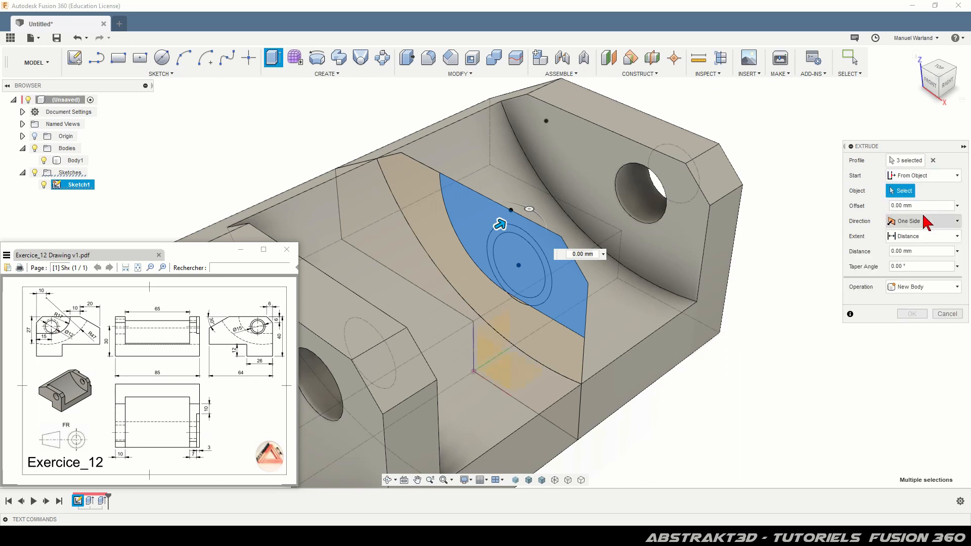
pyautogui.keyDown('shift'); pyautogui.moveTo(806, 297); pyautogui.dragTo(642, 302, button='middle'); pyautogui.keyUp('shift')
pyautogui.click(661, 310)
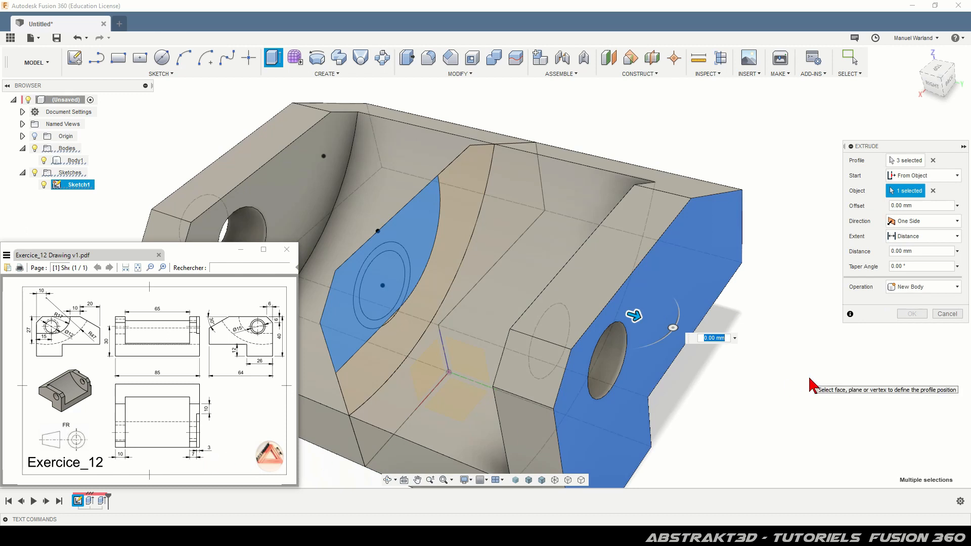
pyautogui.write('-3')
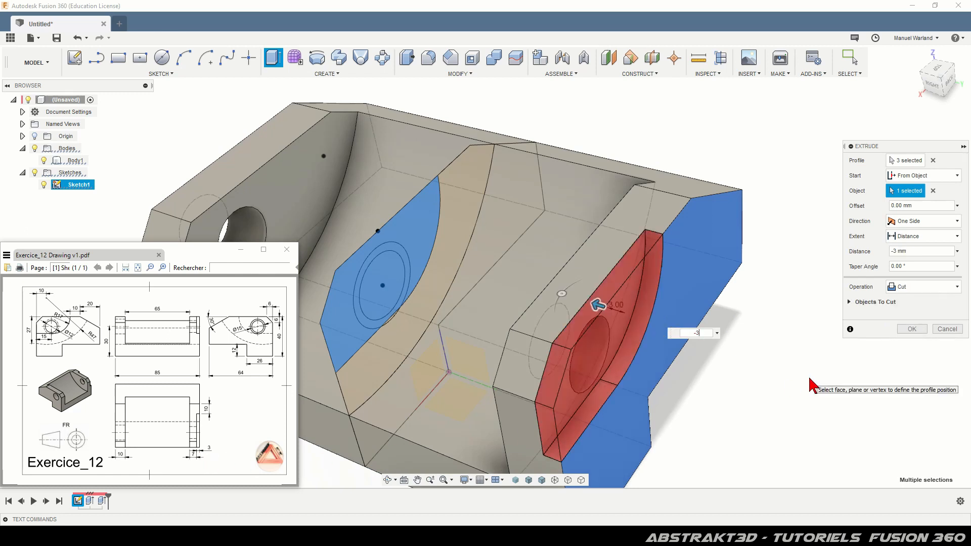
pyautogui.press('Return')
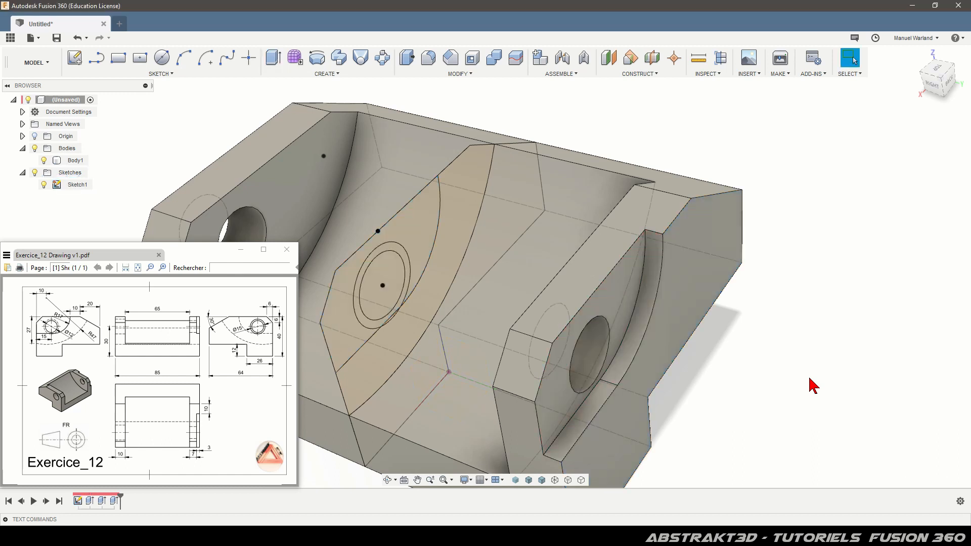
# Step: Select the full outer circle of the sketch: the inner circle, the ring around it and the small sliver beneath the arc
pyautogui.scroll(-3, 723, 119)
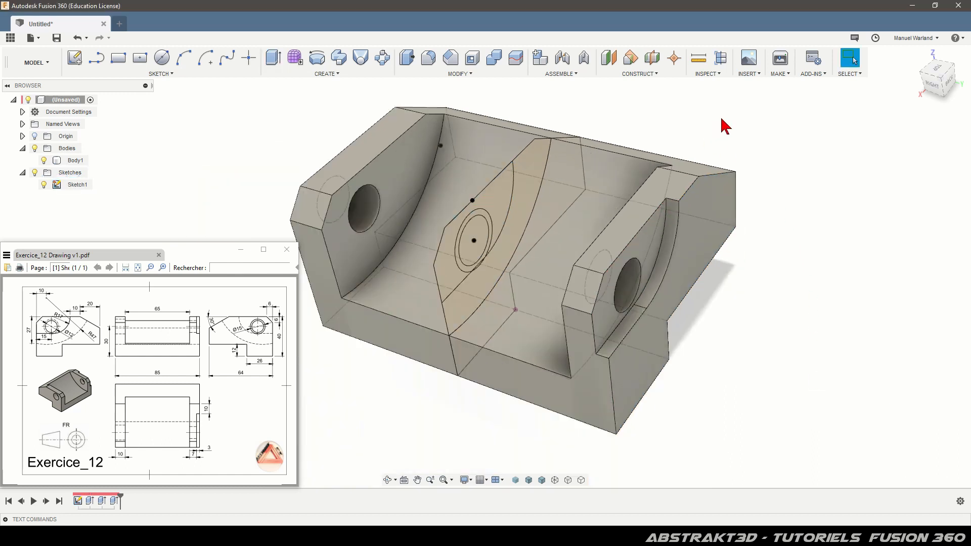
pyautogui.keyDown('shift'); pyautogui.moveTo(486, 388); pyautogui.dragTo(547, 381, button='middle'); pyautogui.keyUp('shift')
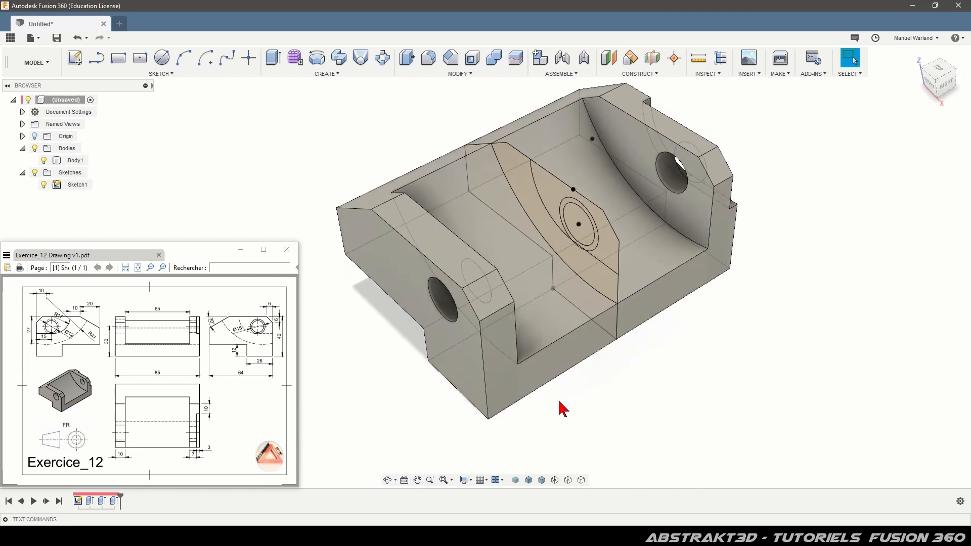
pyautogui.click(560, 401)
pyautogui.scroll(3, 577, 260)
pyautogui.scroll(4, 587, 298)
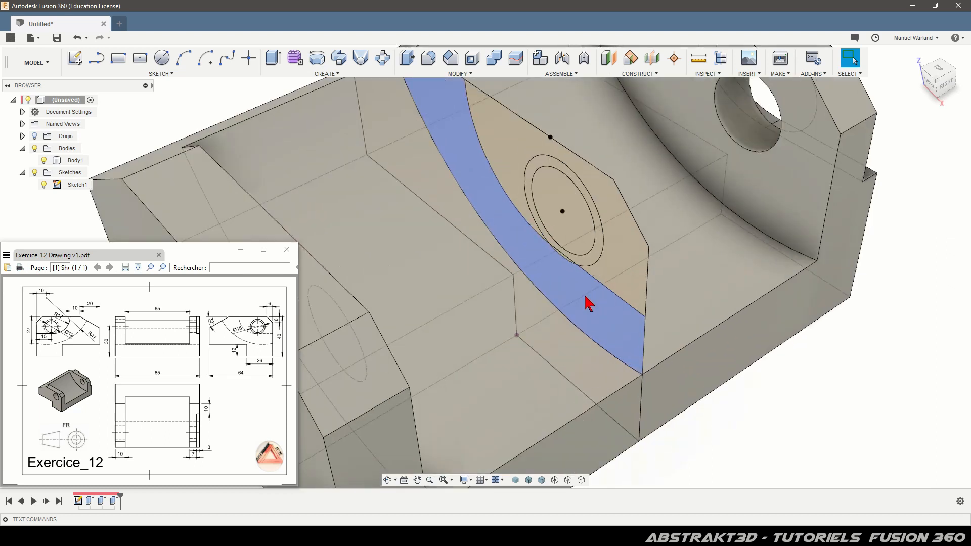
pyautogui.scroll(-2, 586, 297)
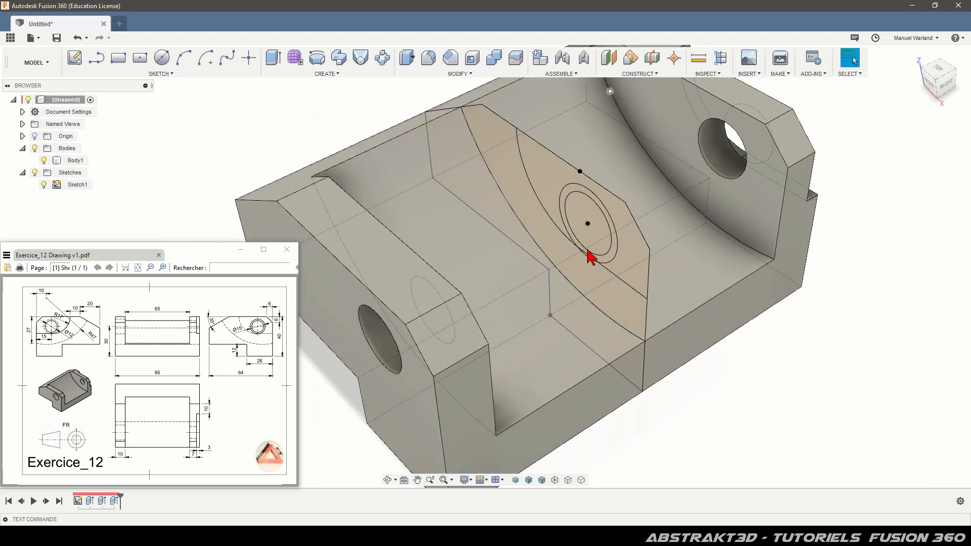
pyautogui.scroll(4, 573, 212)
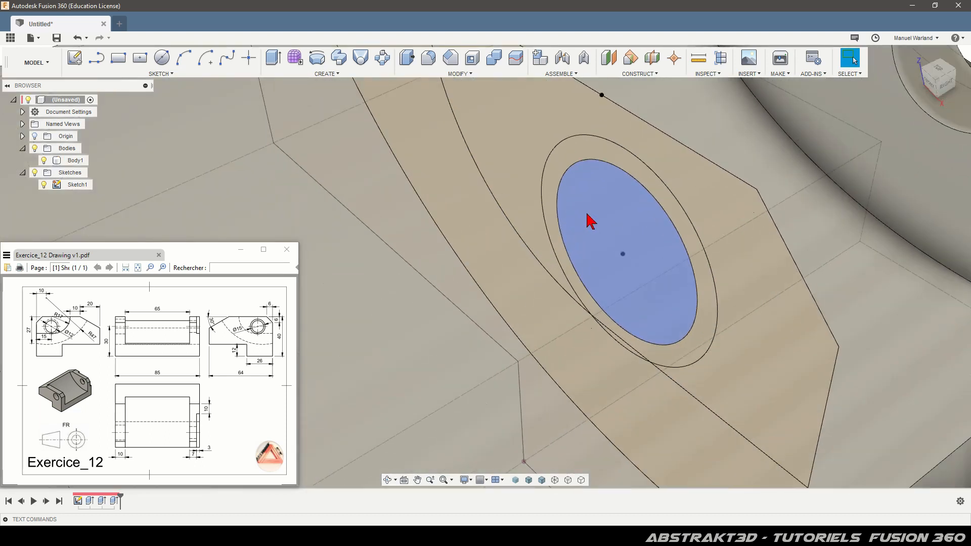
pyautogui.click(589, 219)
pyautogui.click(560, 180)
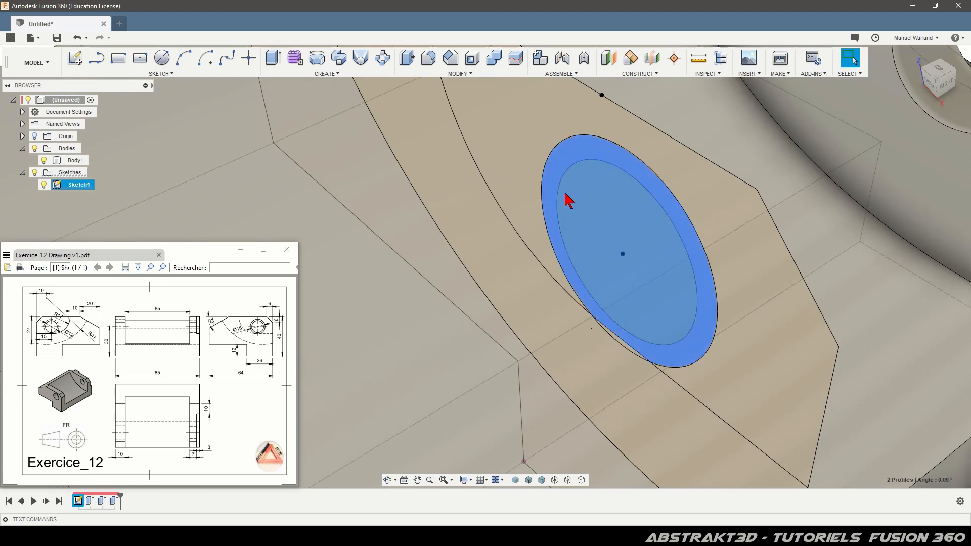
pyautogui.scroll(3, 620, 349)
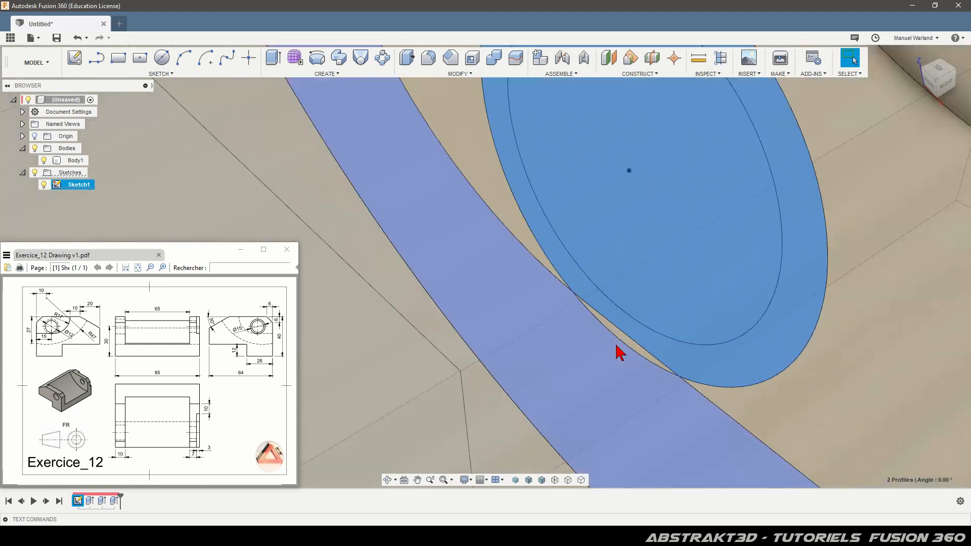
pyautogui.scroll(-2, 618, 351)
pyautogui.scroll(4, 627, 352)
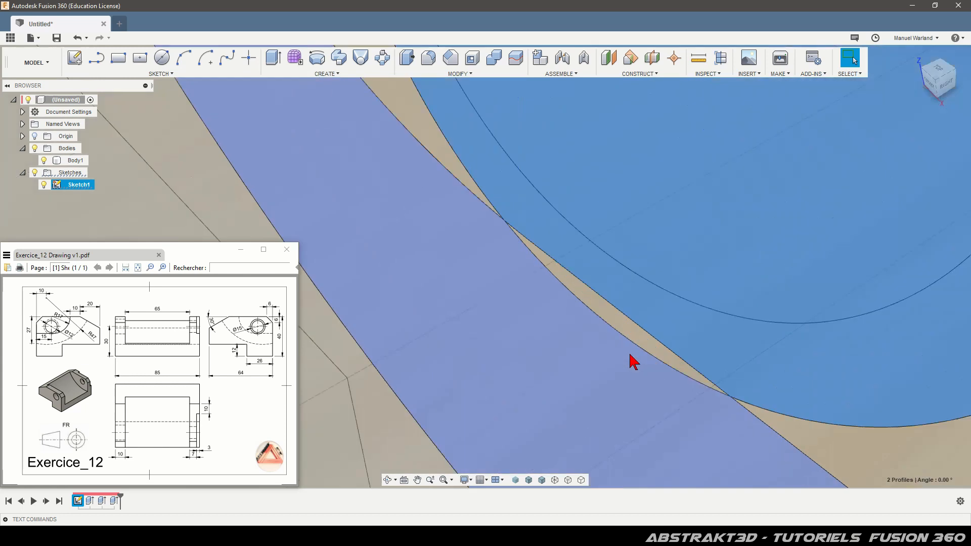
pyautogui.click(624, 321)
pyautogui.scroll(-8, 620, 314)
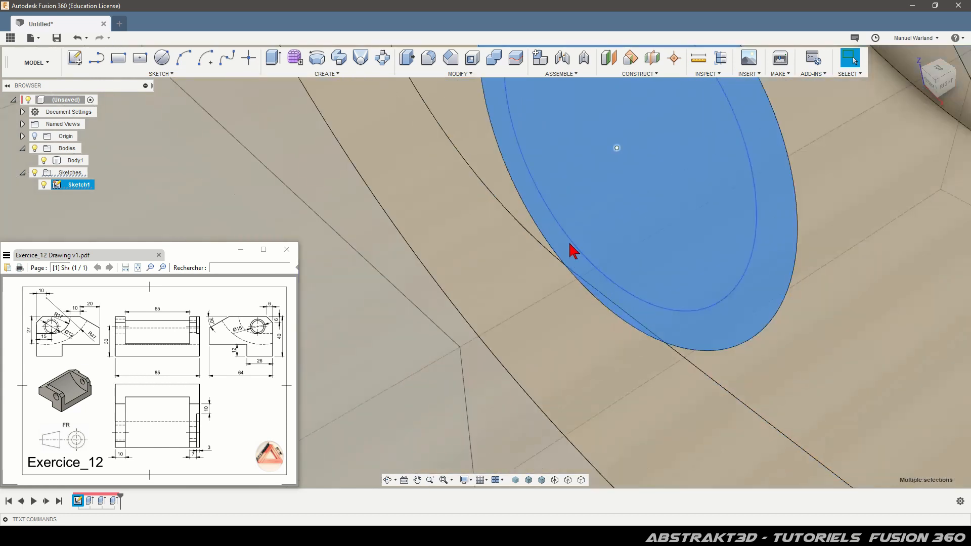
pyautogui.scroll(-2, 599, 224)
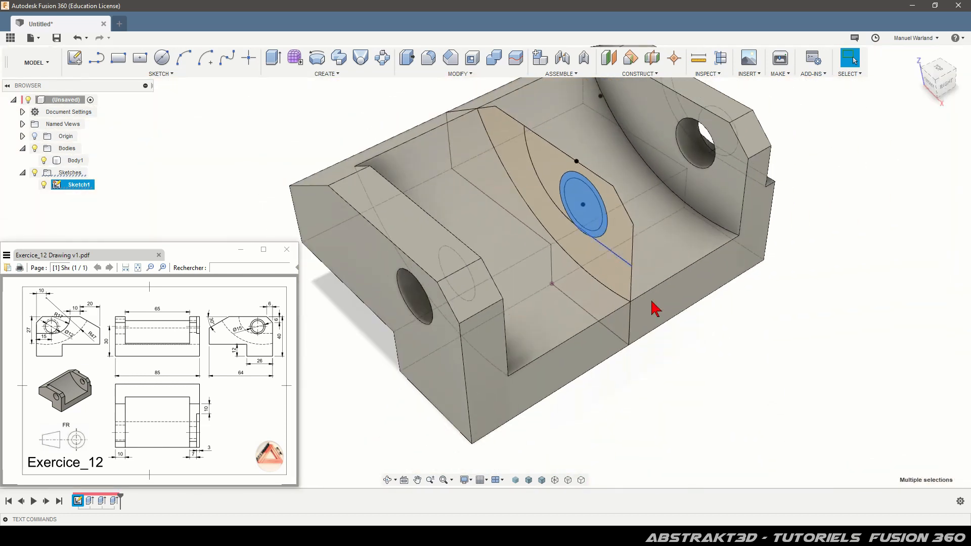
# Step: Cut the selected circle one-sided with extent All through the side wall that has no outer recess
pyautogui.click(273, 60)
pyautogui.moveTo(588, 228); pyautogui.dragTo(337, 368)
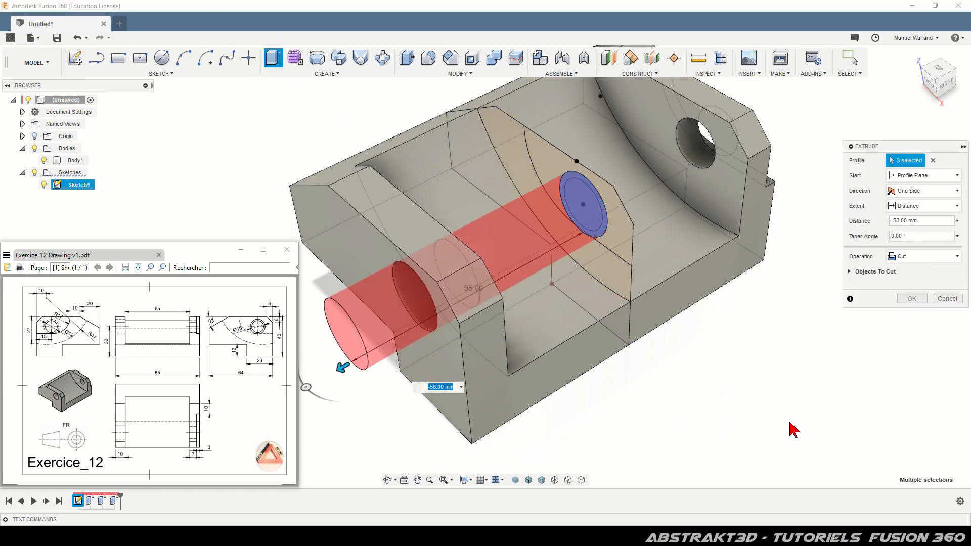
pyautogui.click(933, 205)
pyautogui.click(916, 245)
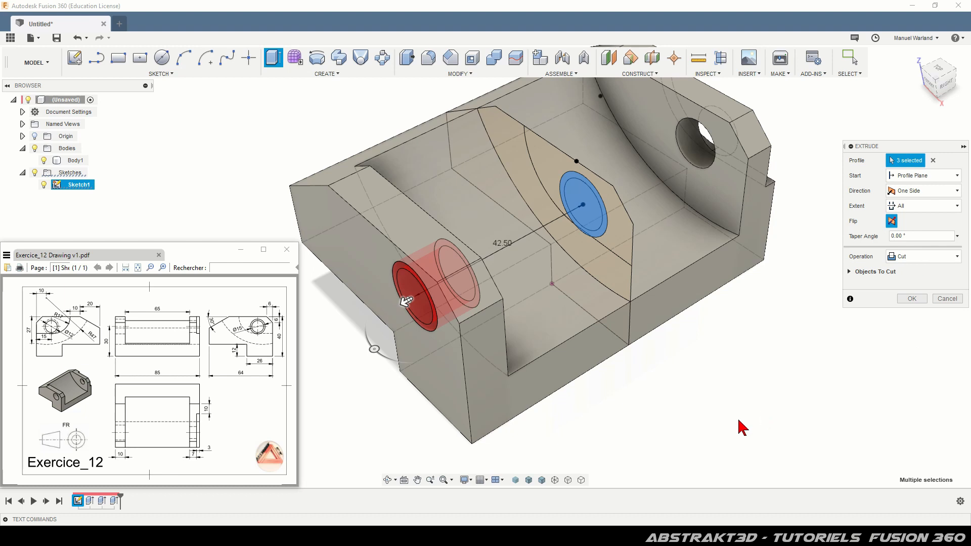
pyautogui.click(912, 300)
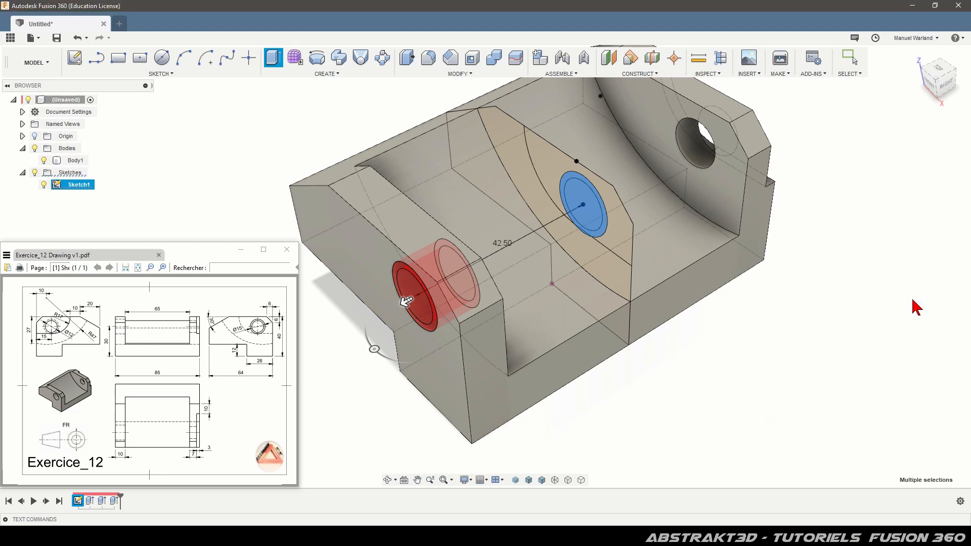
pyautogui.keyDown('shift'); pyautogui.moveTo(734, 412); pyautogui.dragTo(713, 410, button='middle'); pyautogui.keyUp('shift')
pyautogui.press('Escape')
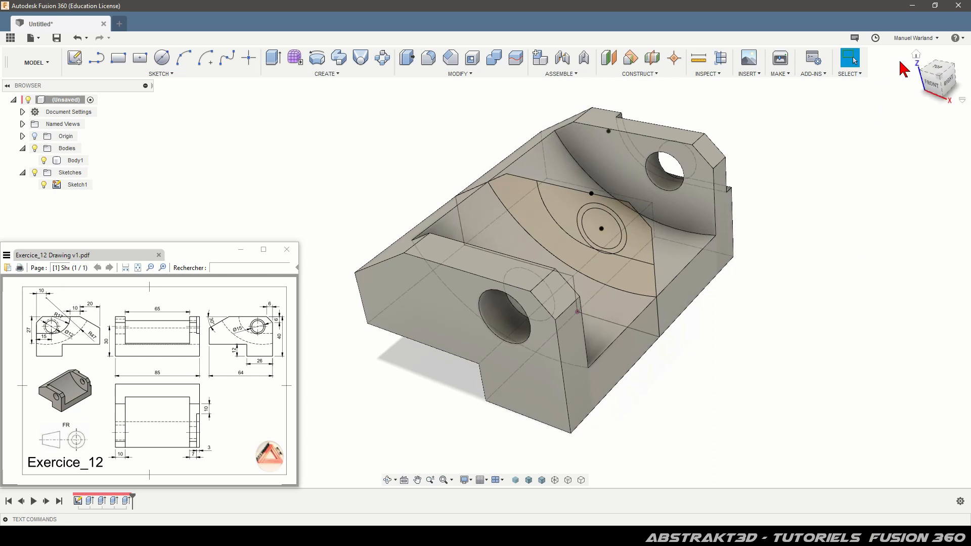
# Step: Restore the home view and hide the side-profile sketch
pyautogui.click(916, 56)
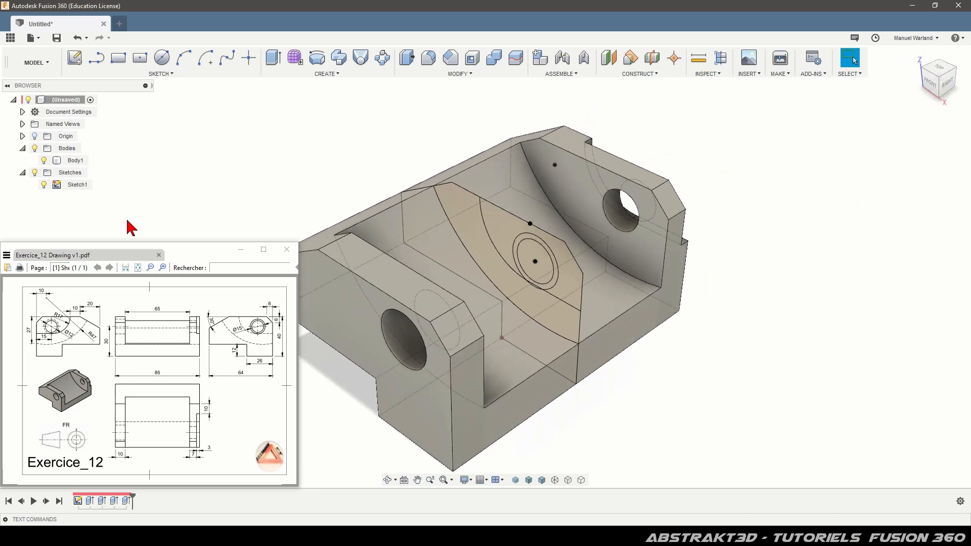
pyautogui.click(49, 188)
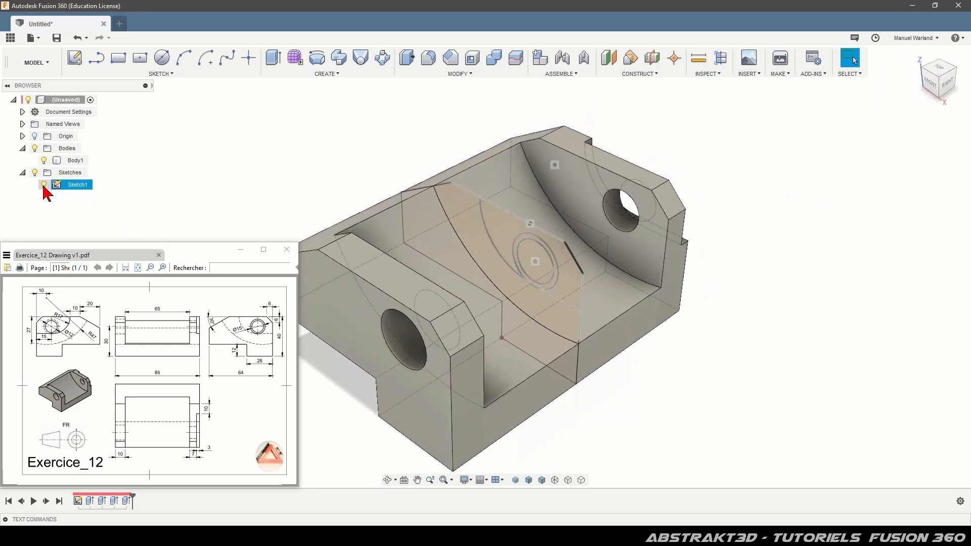
pyautogui.click(44, 185)
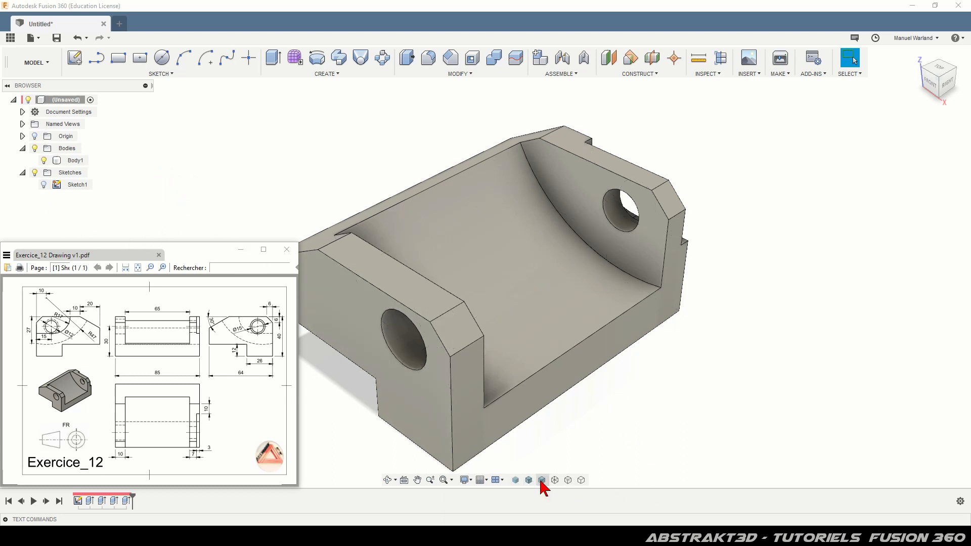
# Step: Examine the bracket from both sides, checking the recess and the holes against the drawing
pyautogui.scroll(-1, 801, 269)
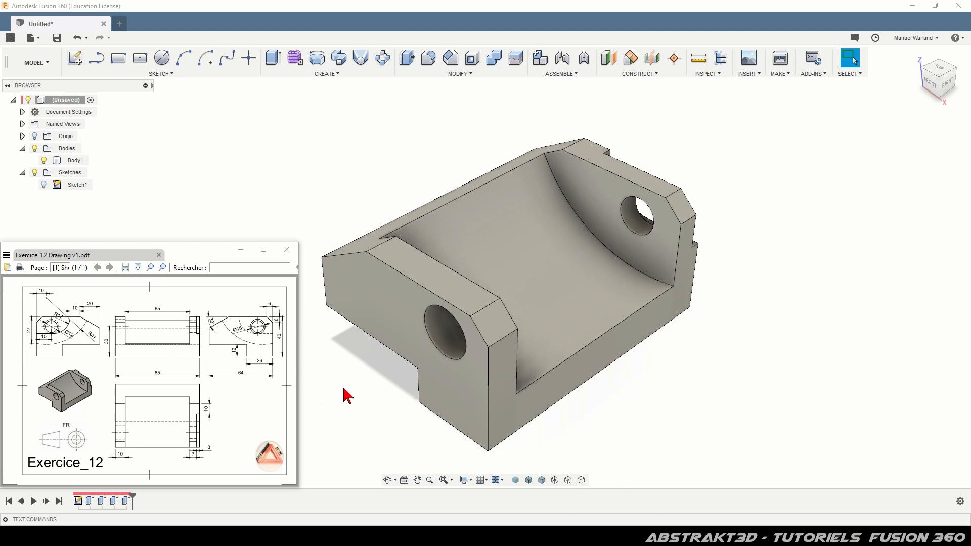
pyautogui.click(585, 279)
pyautogui.keyDown('shift'); pyautogui.moveTo(718, 260); pyautogui.dragTo(635, 329, button='middle'); pyautogui.keyUp('shift')
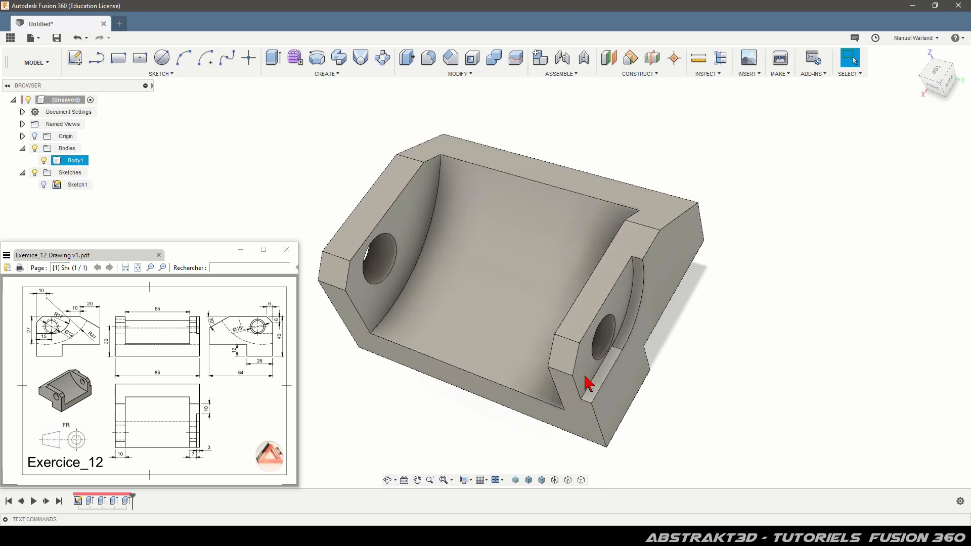
pyautogui.keyDown('shift'); pyautogui.moveTo(600, 386); pyautogui.dragTo(505, 343, button='middle'); pyautogui.keyUp('shift')
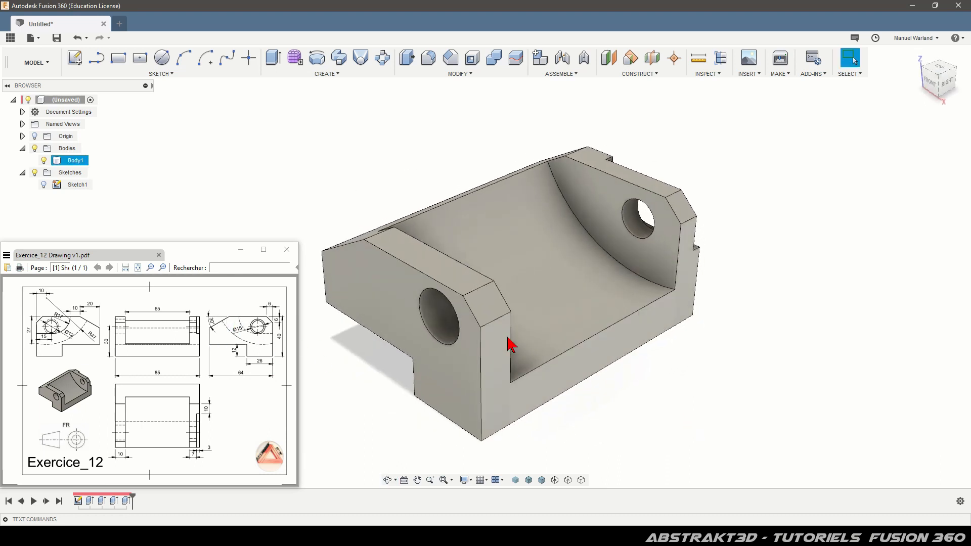
pyautogui.scroll(-1, 763, 274)
pyautogui.moveTo(764, 366)
pyautogui.keyDown('shift'); pyautogui.mouseDown(button='middle')
pyautogui.moveTo(765, 344)
pyautogui.moveTo(761, 362)
pyautogui.moveTo(774, 361)
pyautogui.moveTo(744, 369)
pyautogui.moveTo(756, 368)
pyautogui.mouseUp(button='middle'); pyautogui.keyUp('shift')
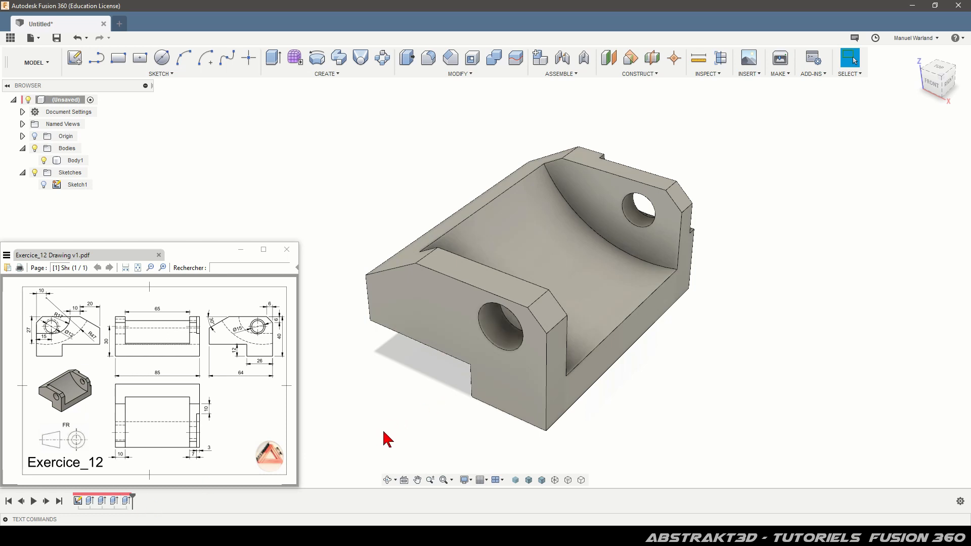
pyautogui.moveTo(699, 412)
pyautogui.keyDown('shift'); pyautogui.mouseDown(button='middle')
pyautogui.moveTo(603, 397)
pyautogui.moveTo(702, 391)
pyautogui.moveTo(672, 391)
pyautogui.moveTo(698, 406)
pyautogui.moveTo(698, 393)
pyautogui.moveTo(679, 400)
pyautogui.moveTo(701, 405)
pyautogui.mouseUp(button='middle'); pyautogui.keyUp('shift')
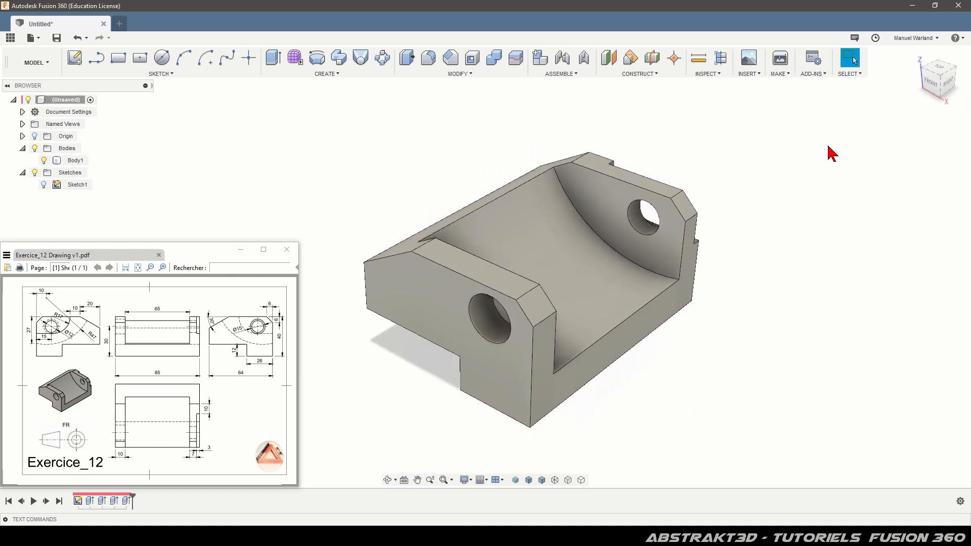